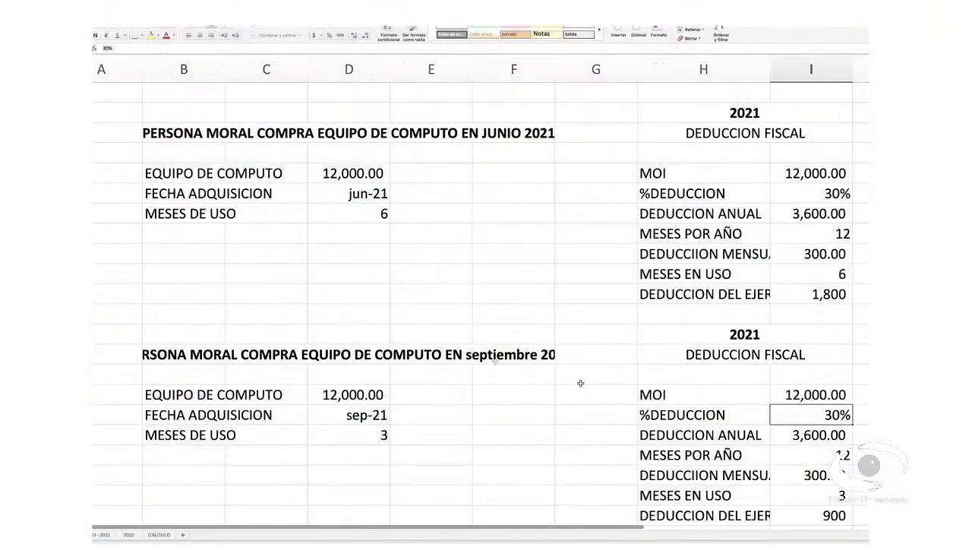
Review the 2021 tax deduction calculations for the computer equipment bought in June and September, including the September purchase's deduction for the year.
click(186, 141)
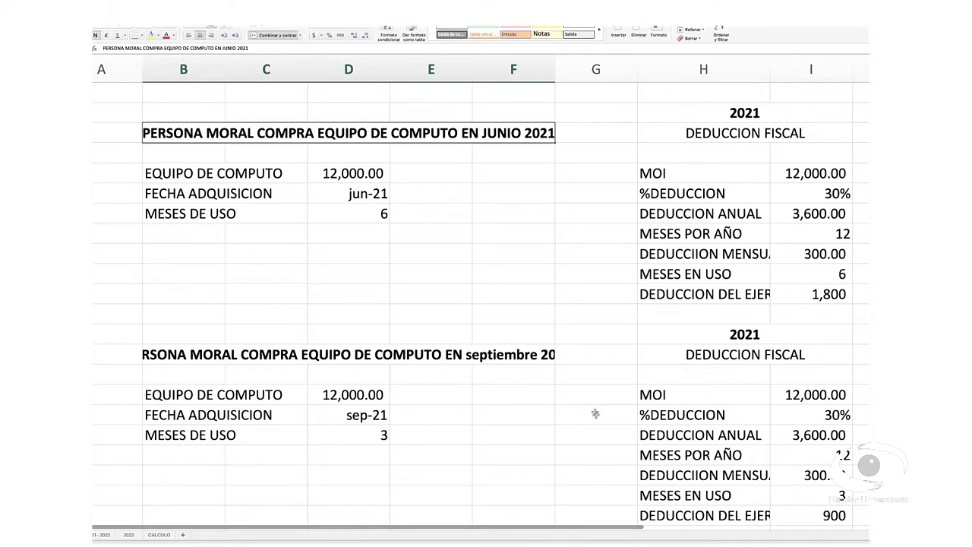
scroll(645, 400, down, 2)
scroll(647, 400, down, 2)
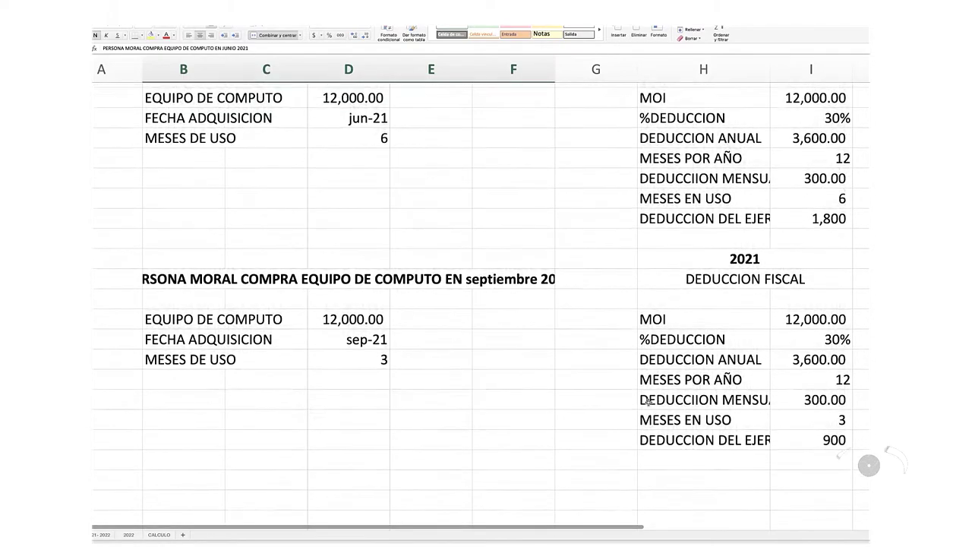
scroll(647, 400, up, 1)
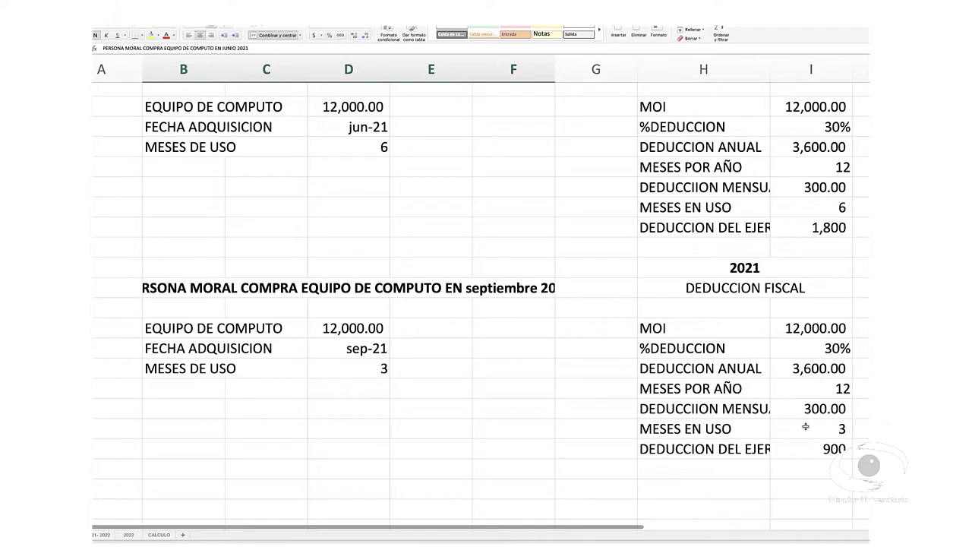
click(810, 449)
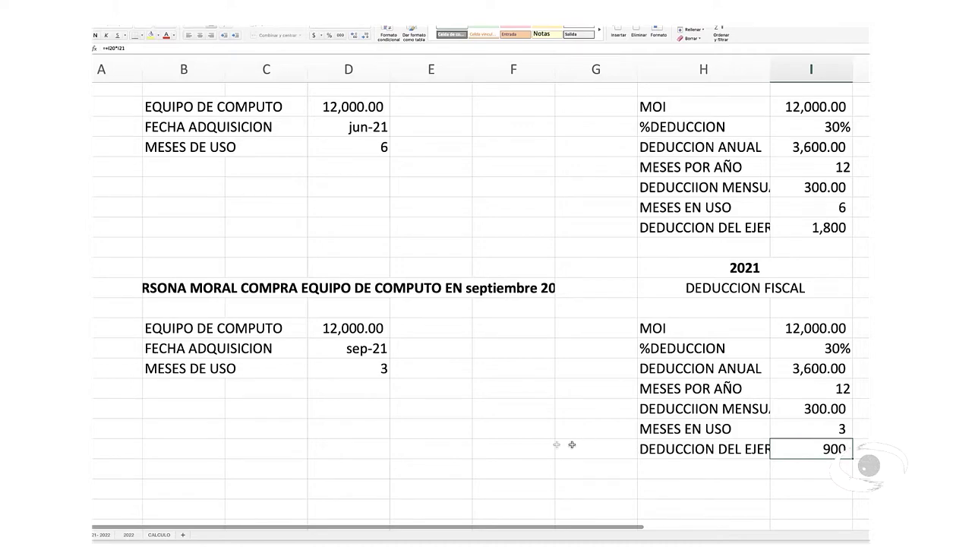
scroll(434, 417, down, 2)
scroll(435, 417, down, 5)
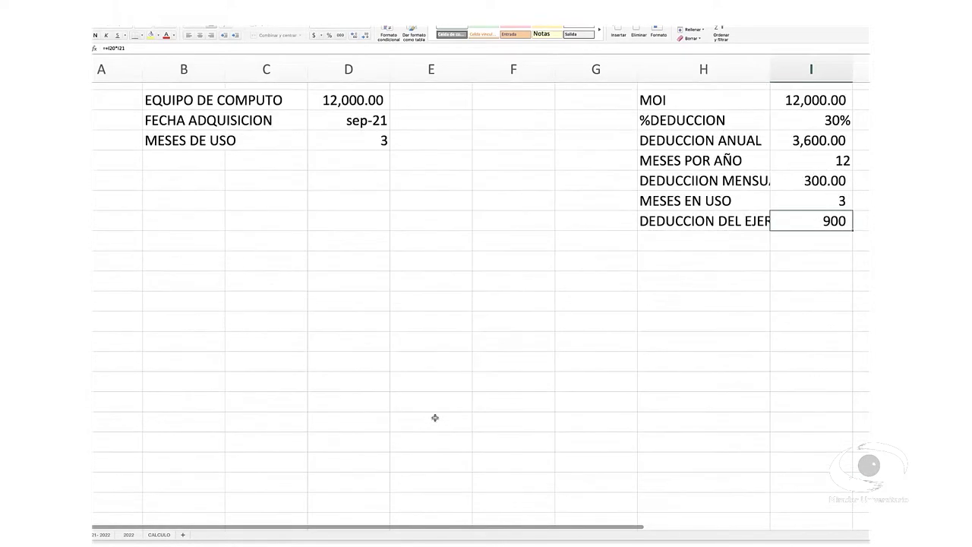
scroll(435, 418, up, 5)
scroll(435, 418, up, 2)
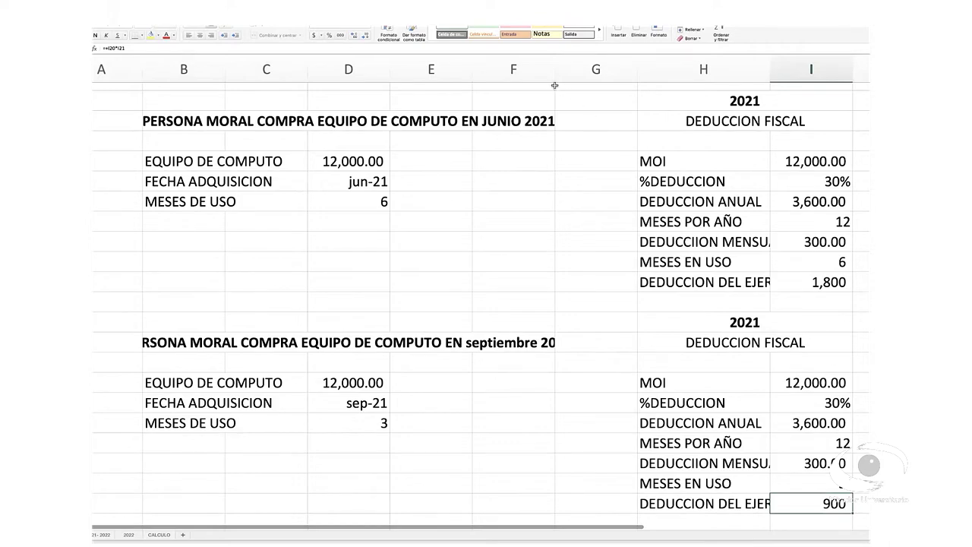
scroll(554, 85, down, 1)
scroll(554, 104, down, 1)
scroll(556, 99, up, 2)
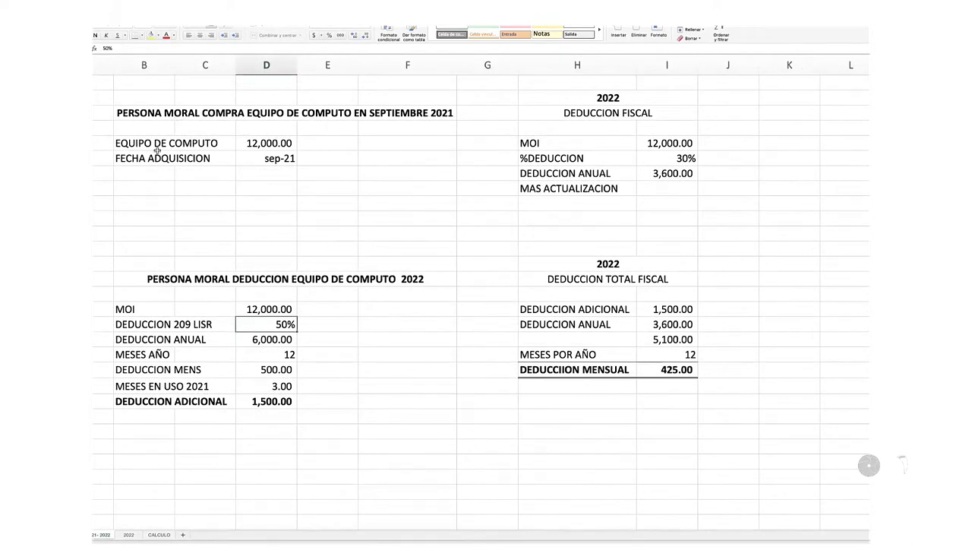
Examine the September 2021 purchase's acquisition date, its 2021 months in use and the additional deduction within the 2022 total.
click(285, 161)
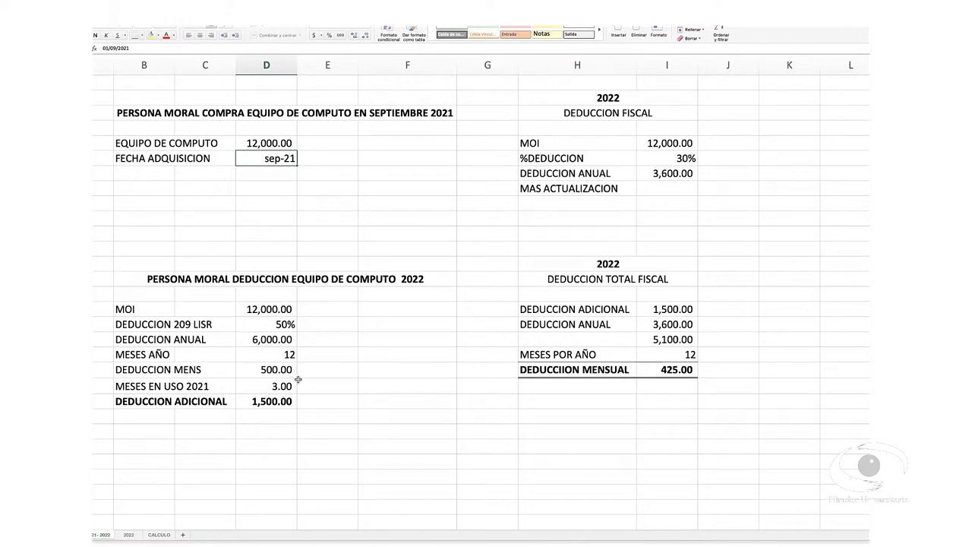
click(269, 389)
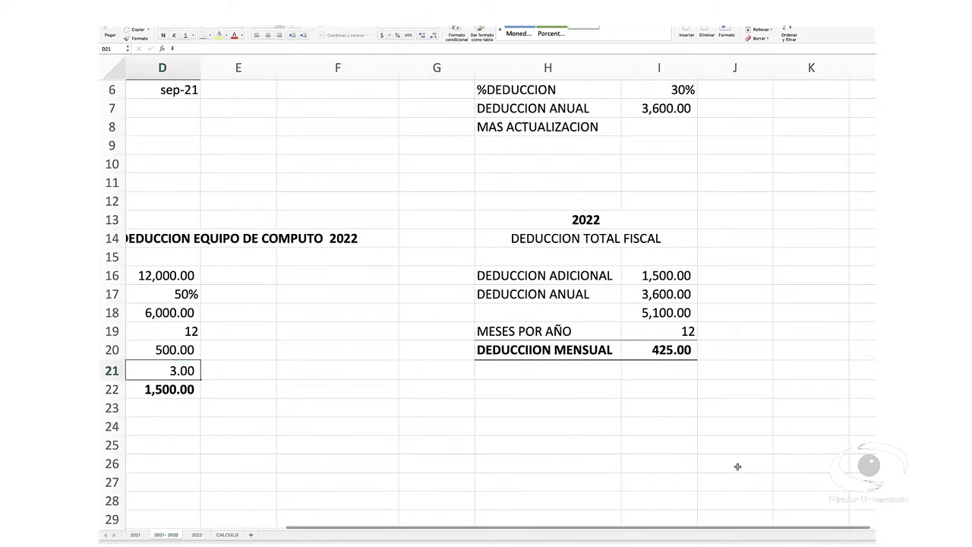
scroll(737, 466, left, 5)
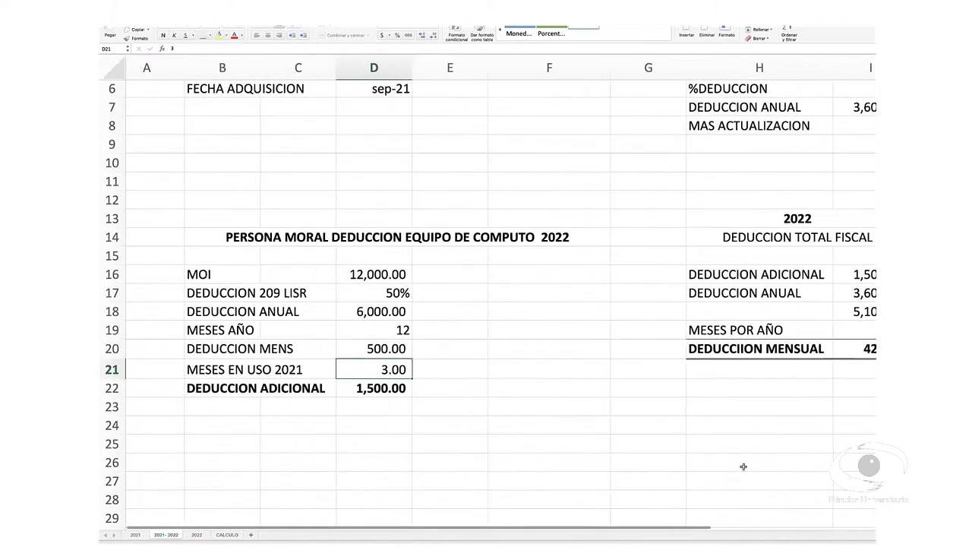
click(862, 276)
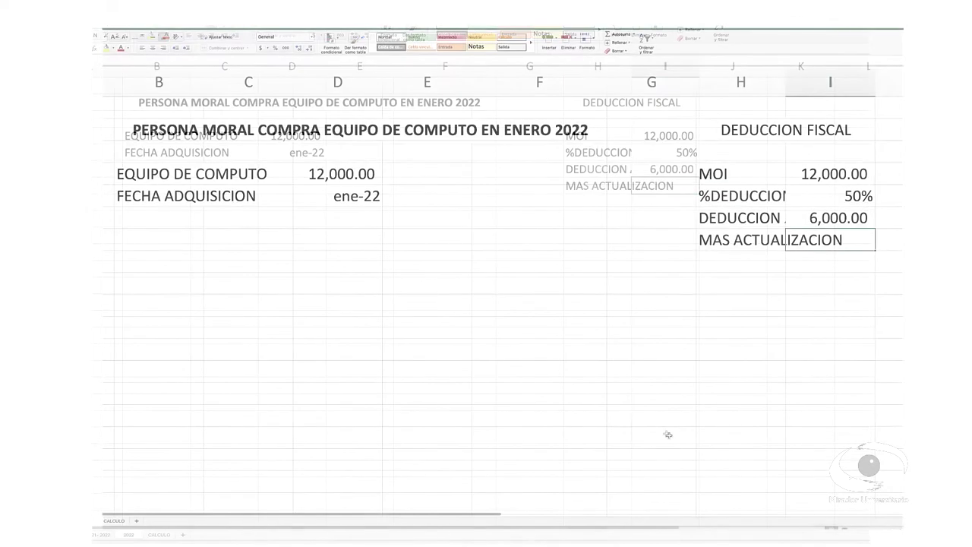
Examine the cost and acquisition date of the computer equipment bought in January 2022.
click(185, 182)
click(297, 175)
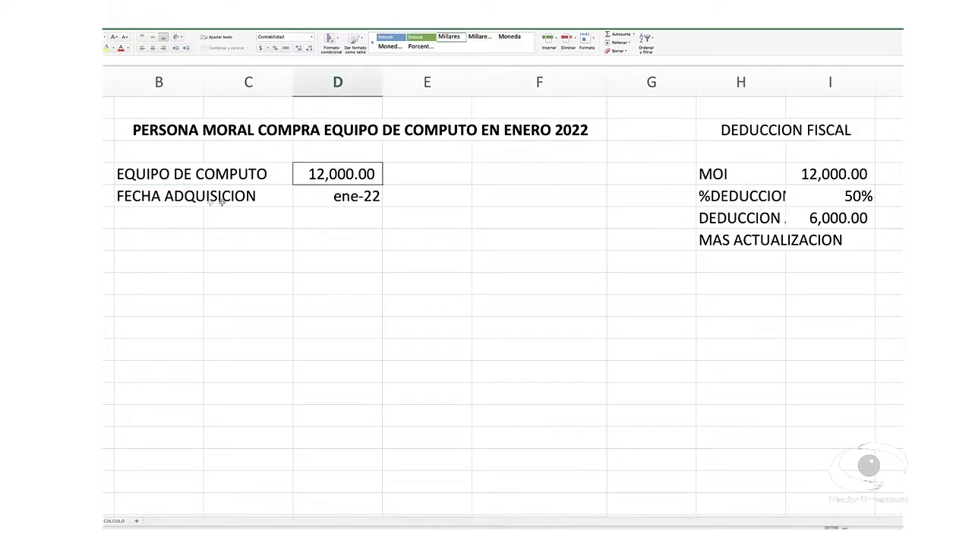
click(297, 202)
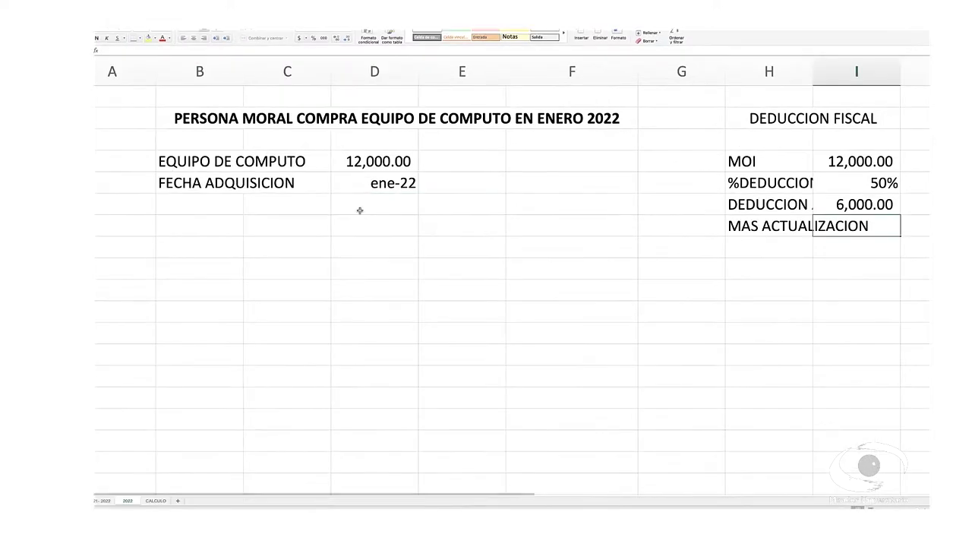
click(225, 168)
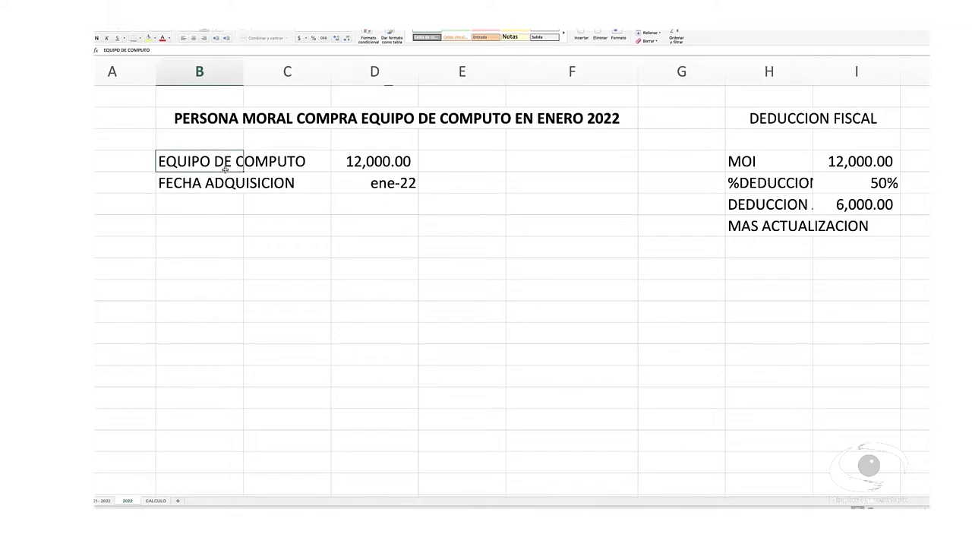
click(346, 164)
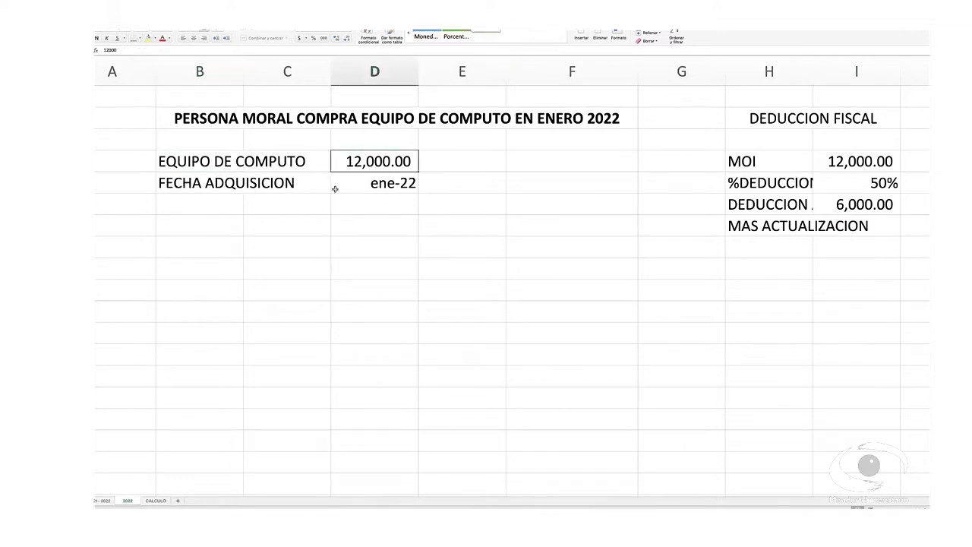
click(335, 189)
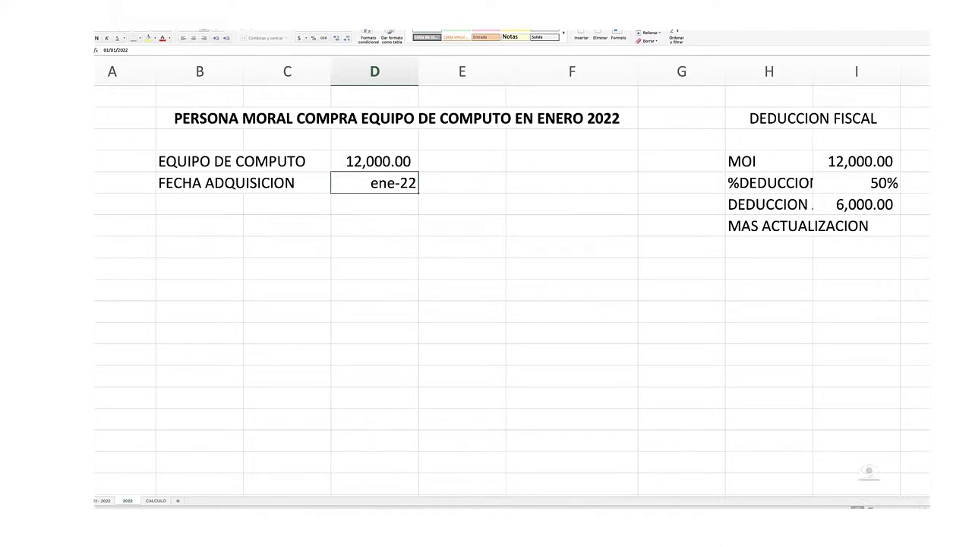
Widen column H slightly on the 2022 sheet and select the deduction percentage cell of the January 2022 purchase.
drag(812, 71, 827, 71)
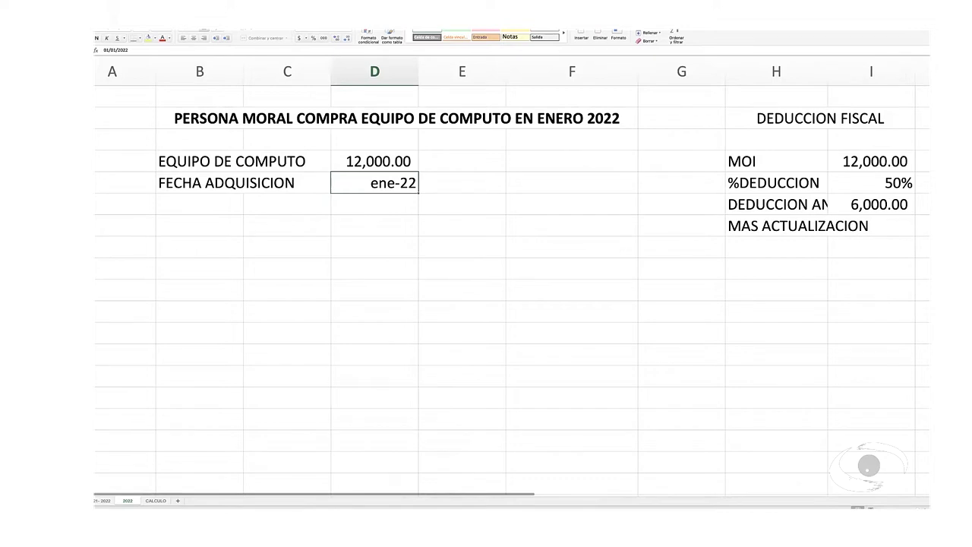
click(870, 183)
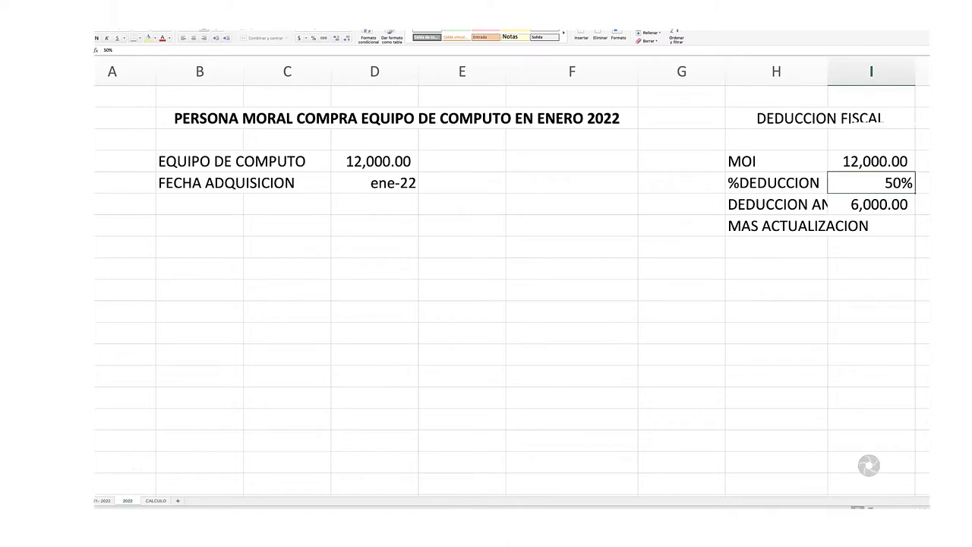
Return to the 2021 sheet and check the MOI and annual deduction formulas of the June purchase.
click(101, 500)
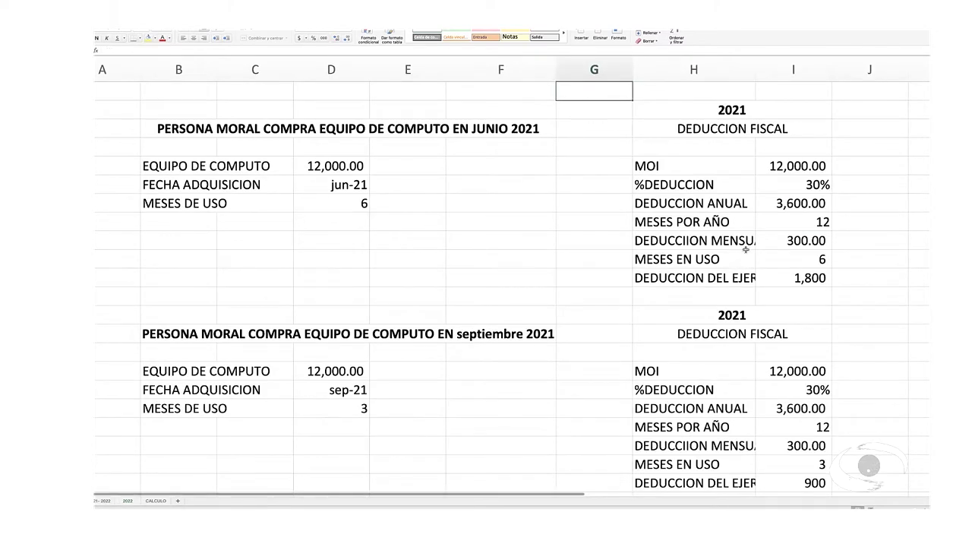
click(790, 165)
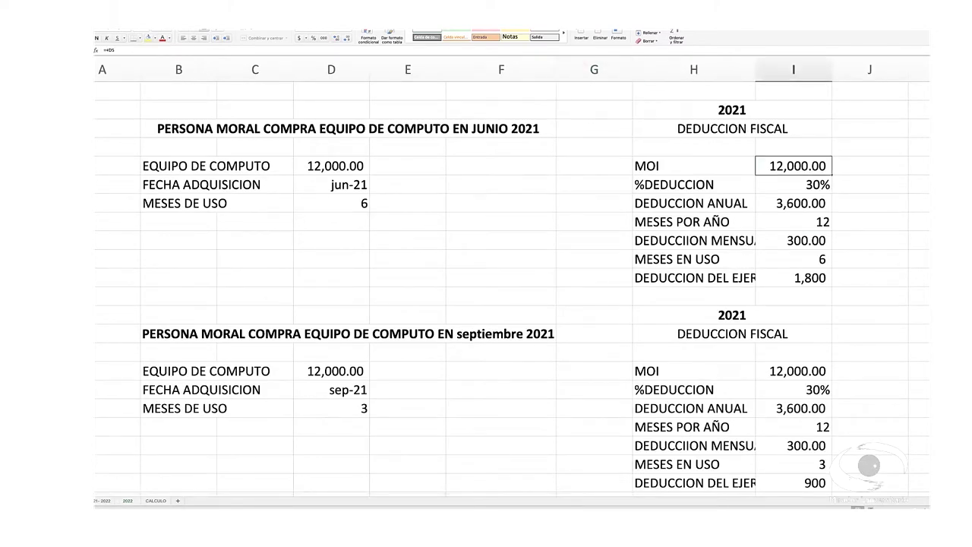
click(793, 202)
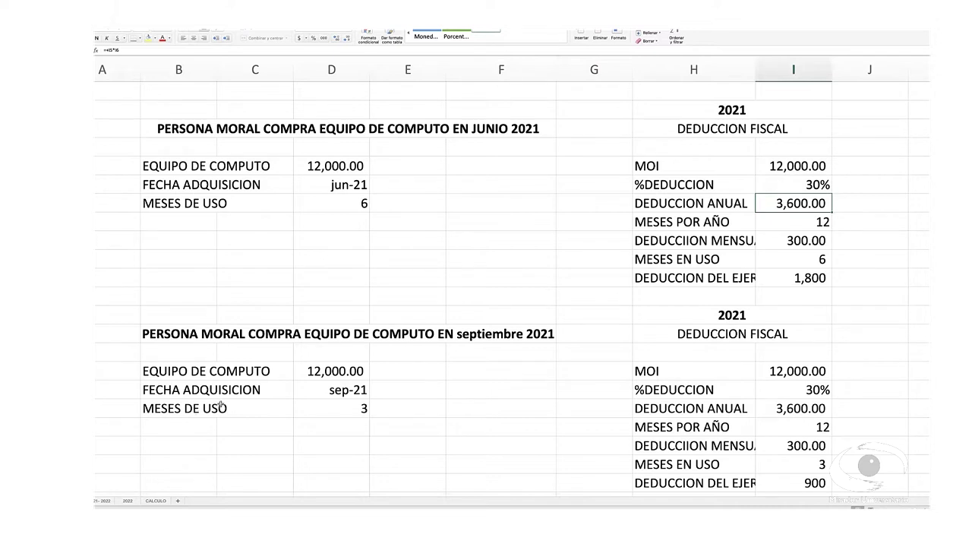
Show the 2021-2022 sheet from its top to review both 2022 deduction calculations for the September 2021 purchase.
click(106, 501)
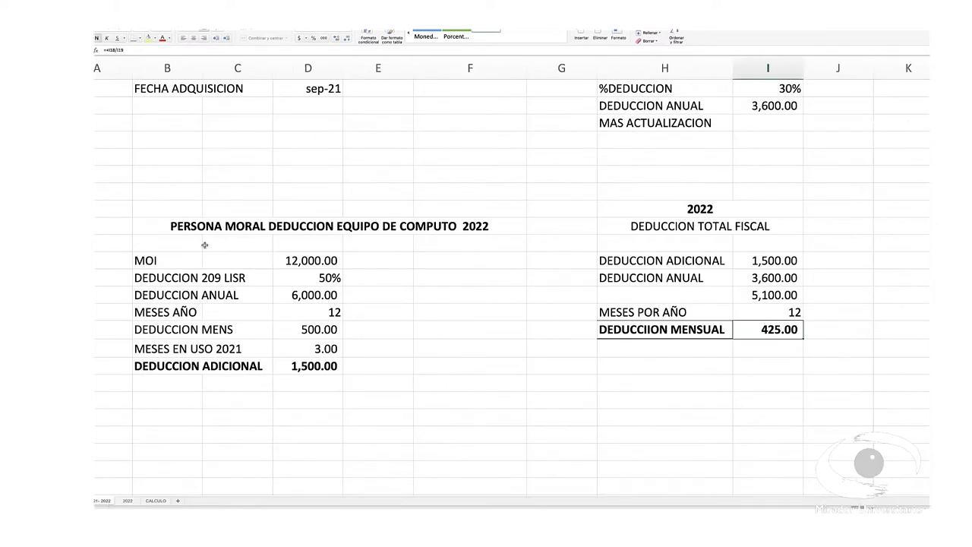
scroll(204, 245, up, 3)
scroll(205, 245, up, 2)
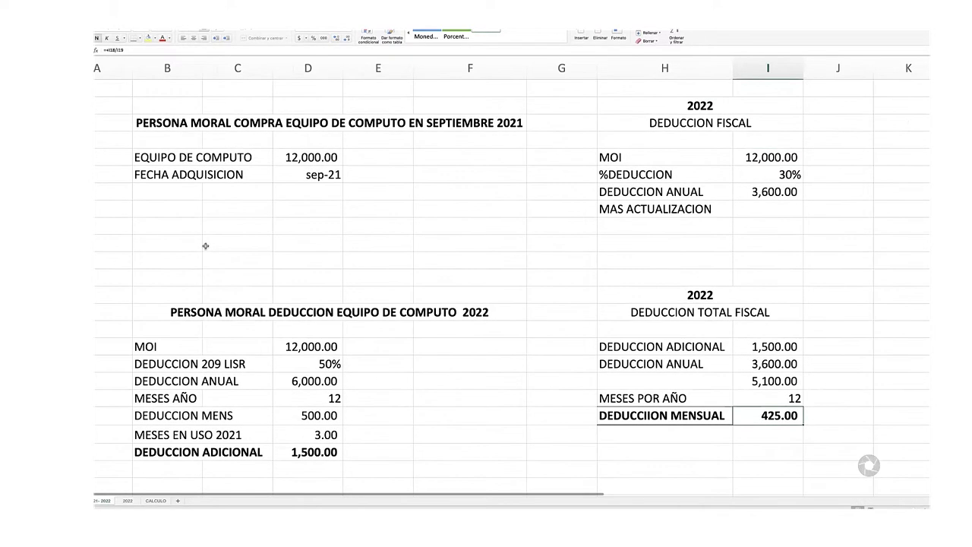
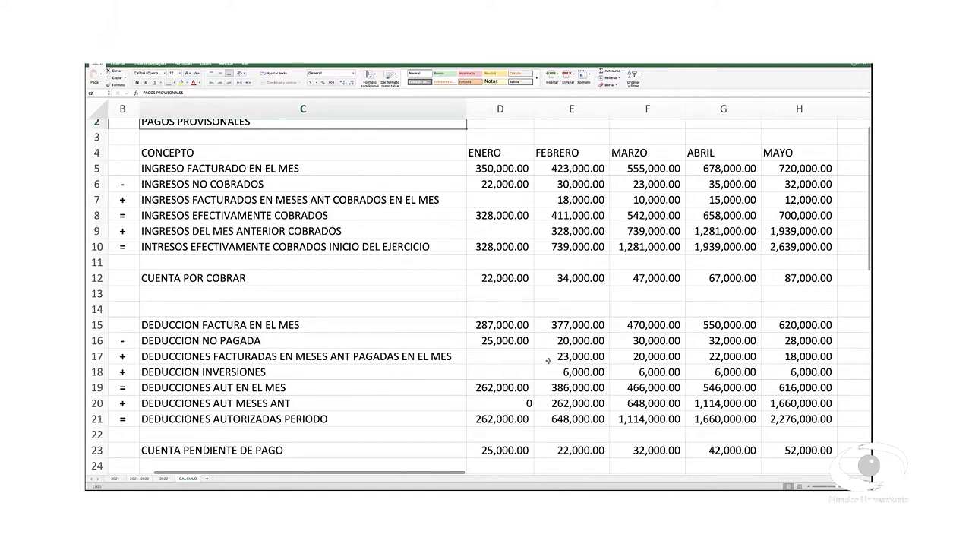
Check January's invoiced income, uncollected income and earlier invoices collected in the month on the CALCULO sheet.
click(495, 175)
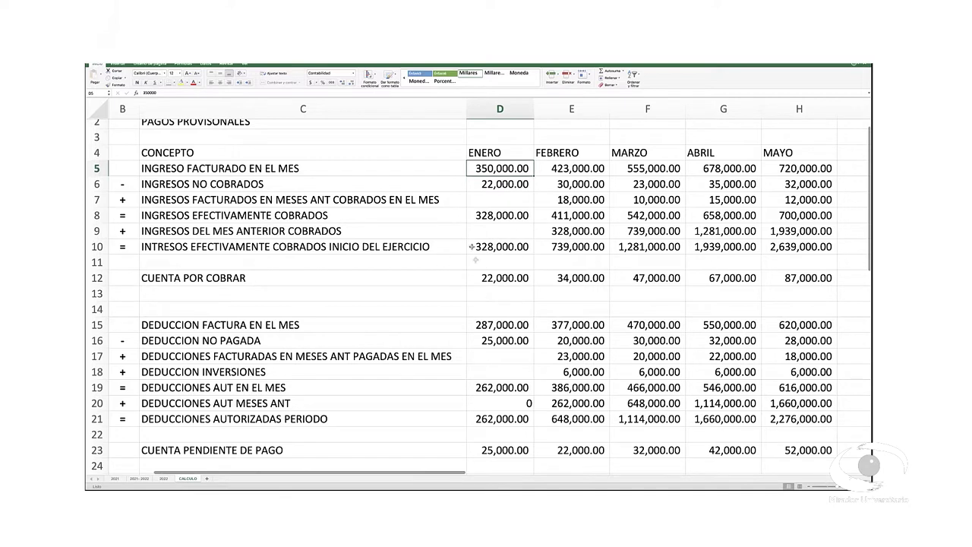
click(500, 185)
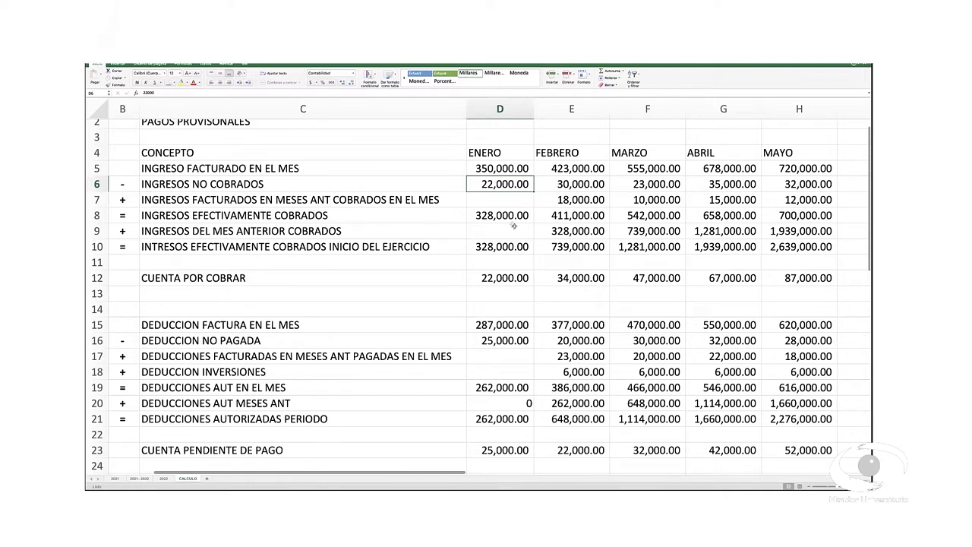
key(ctrl+c)
click(495, 198)
click(495, 199)
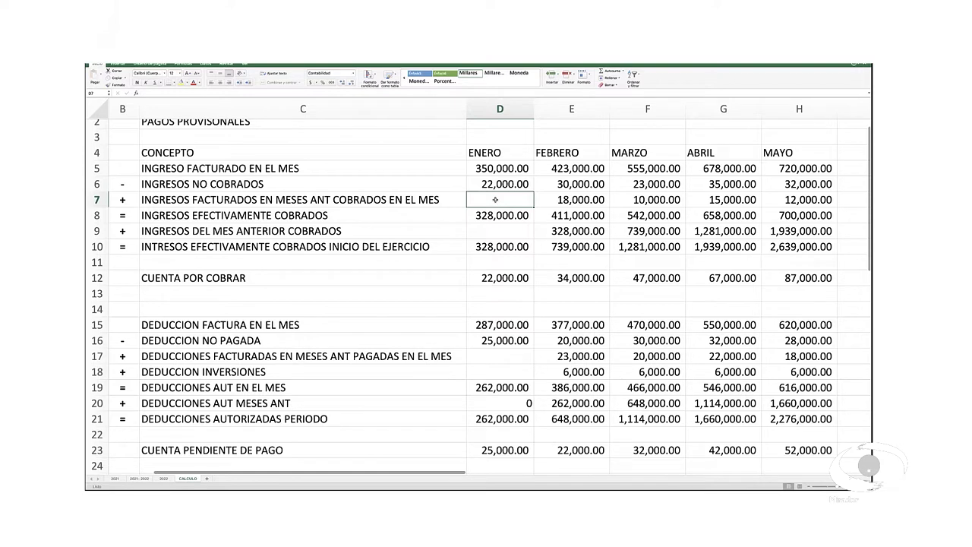
Inspect the formula for January's effectively collected income, along with the prior-month and year-to-date collected income cells.
click(508, 216)
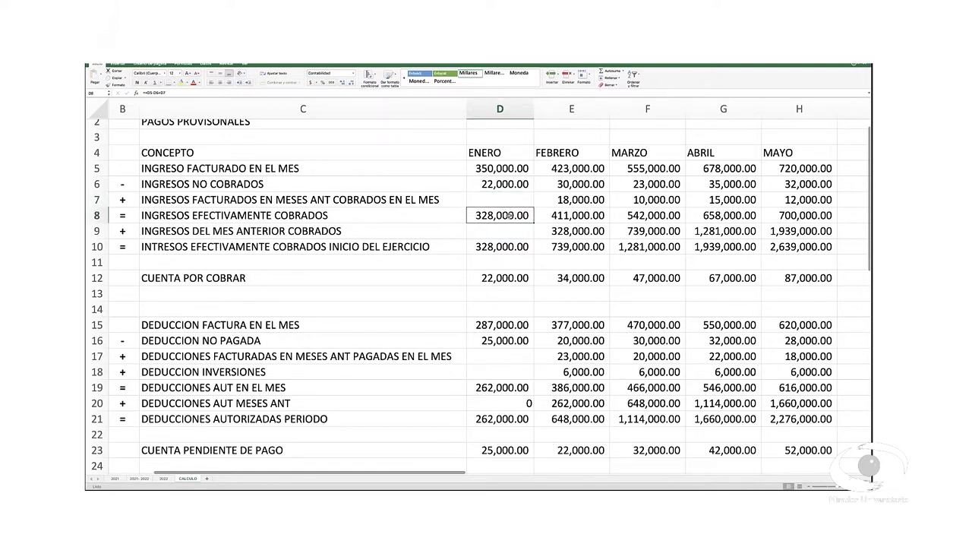
double_click(508, 216)
key(Escape)
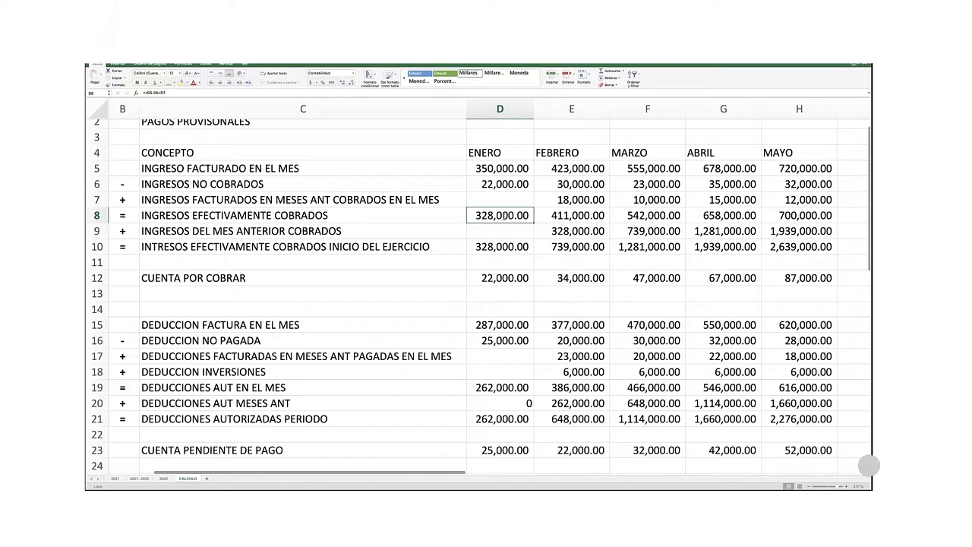
click(464, 216)
click(470, 216)
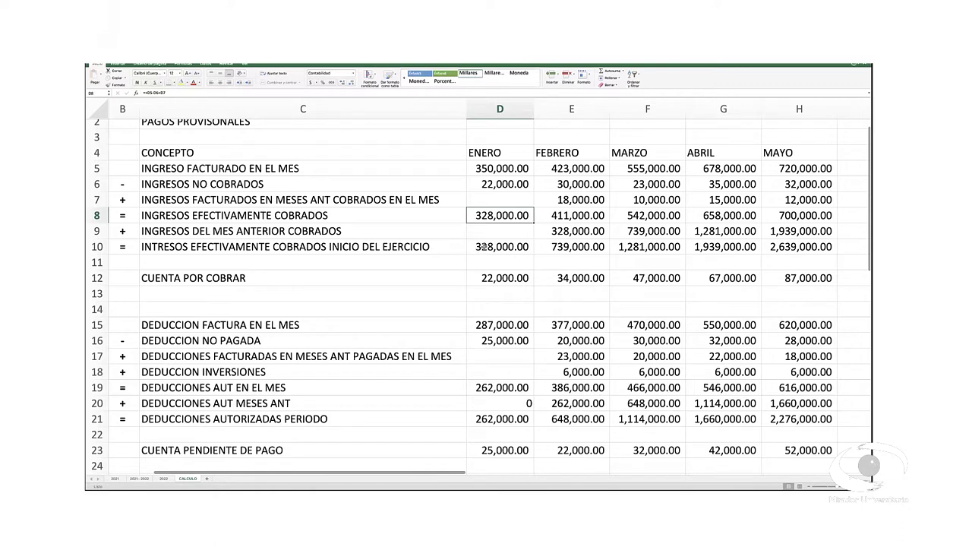
click(482, 232)
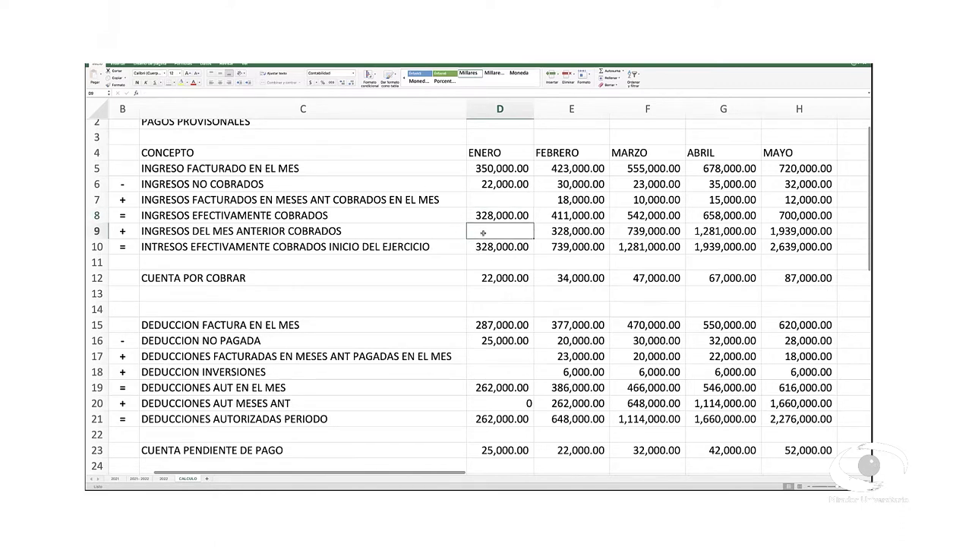
click(490, 245)
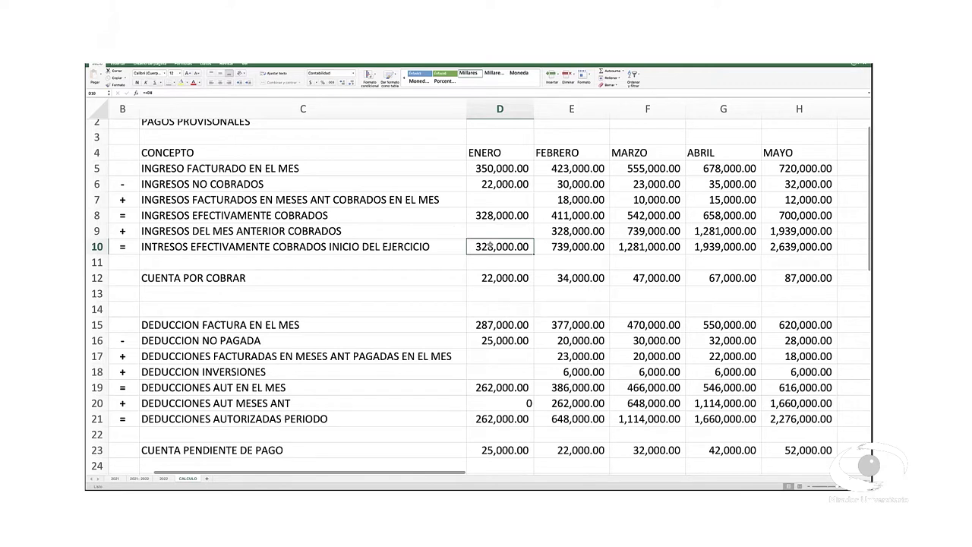
Inspect the CUENTA POR COBRAR formulas for January and February.
click(510, 267)
click(508, 276)
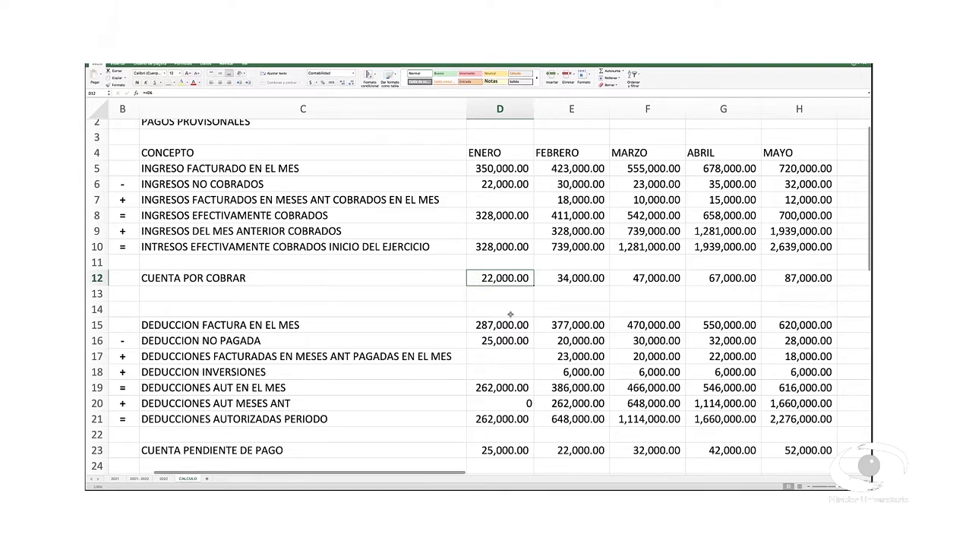
double_click(499, 279)
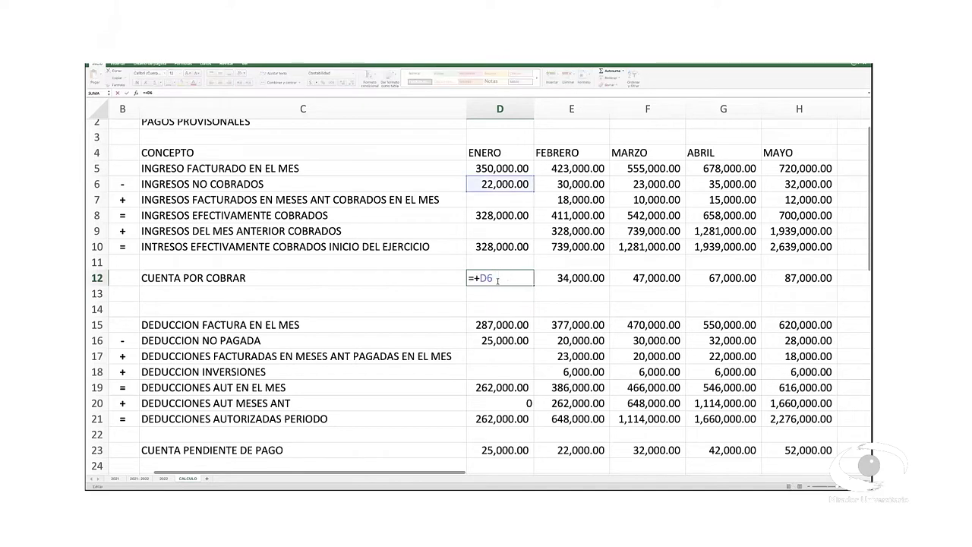
click(562, 280)
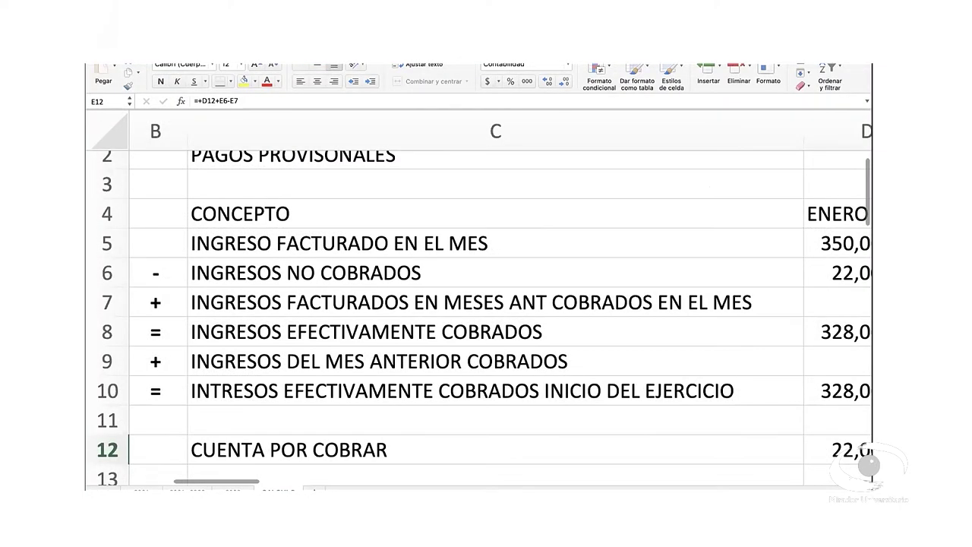
Trace the cells referenced by February's CUENTA POR COBRAR formula, discarding any edit.
double_click(571, 278)
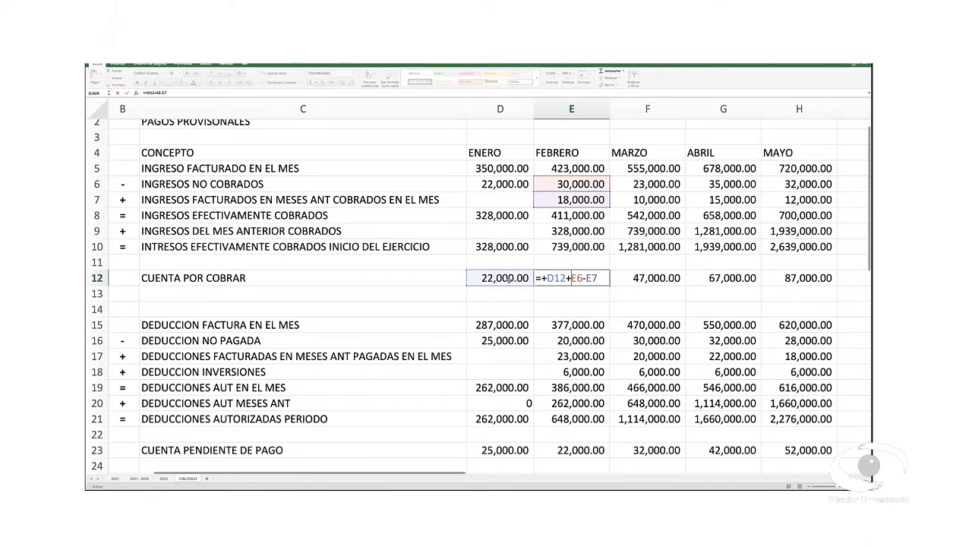
click(530, 294)
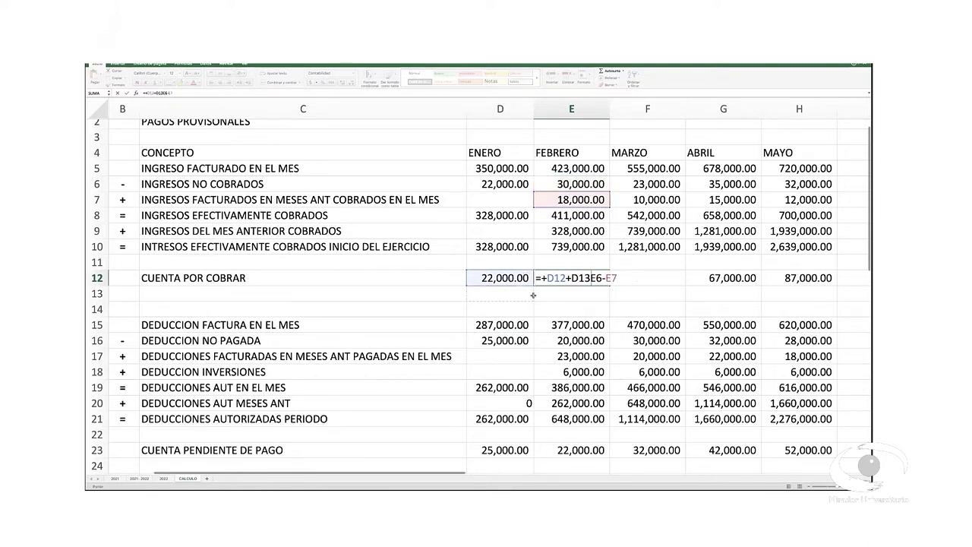
key(Escape)
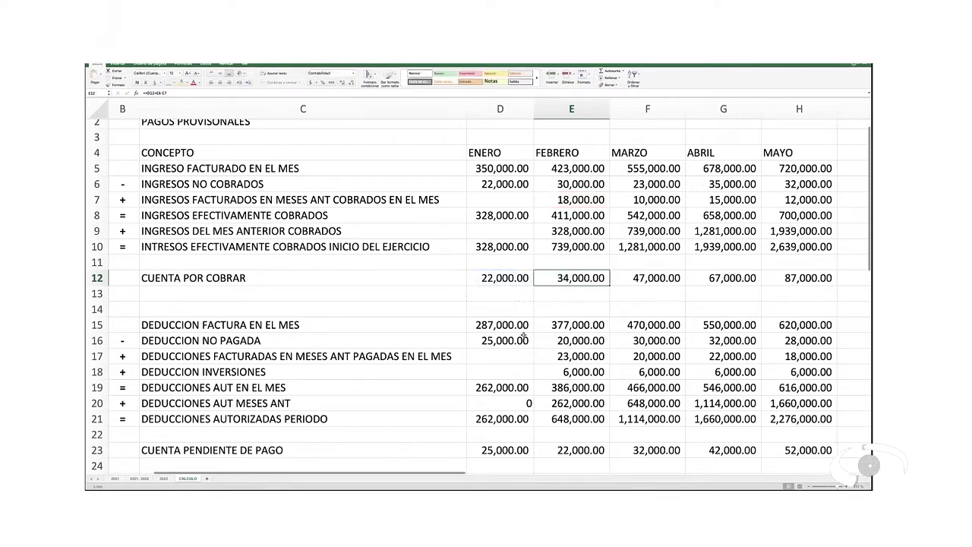
Color the INGRESO FACTURADO EN EL MES and DEDUCCION FACTURA EN EL MES labels and their January amounts red.
click(508, 326)
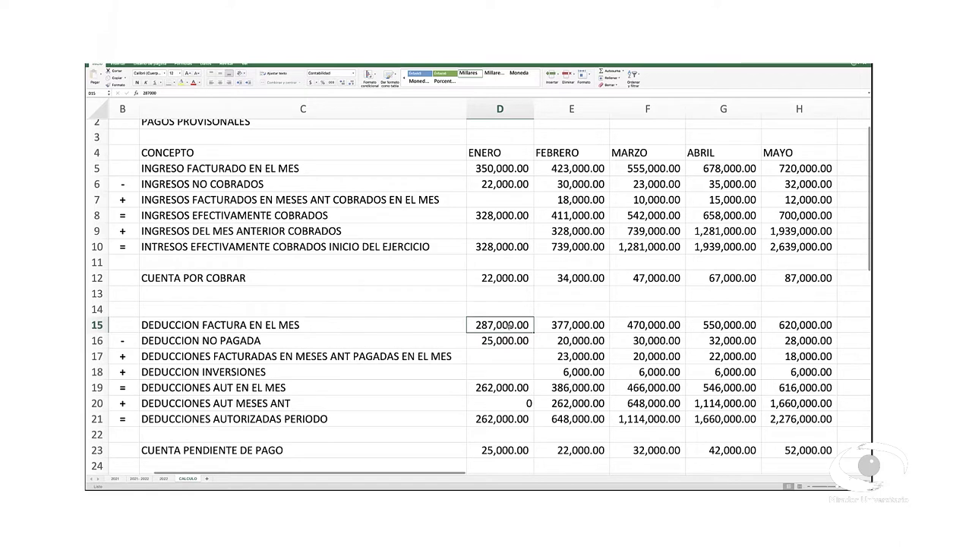
click(504, 167)
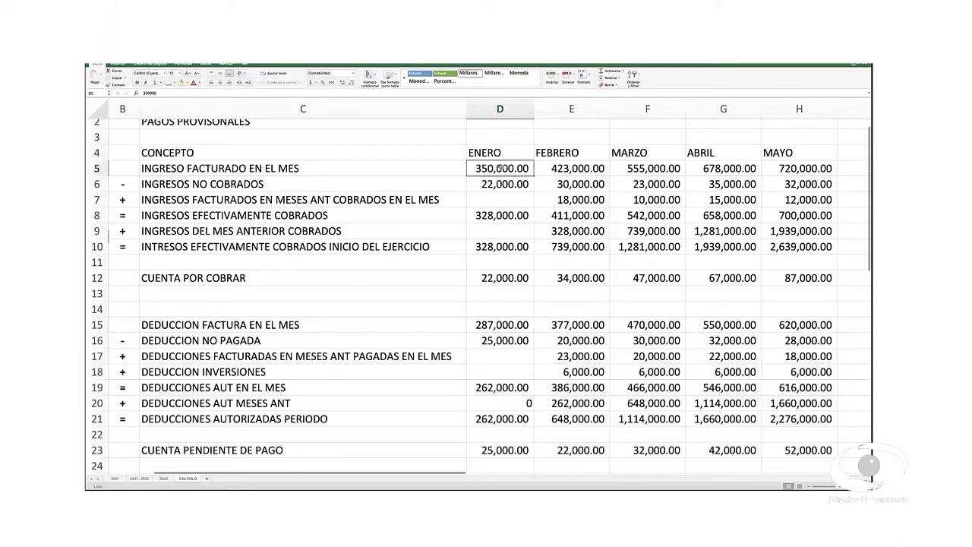
click(303, 167)
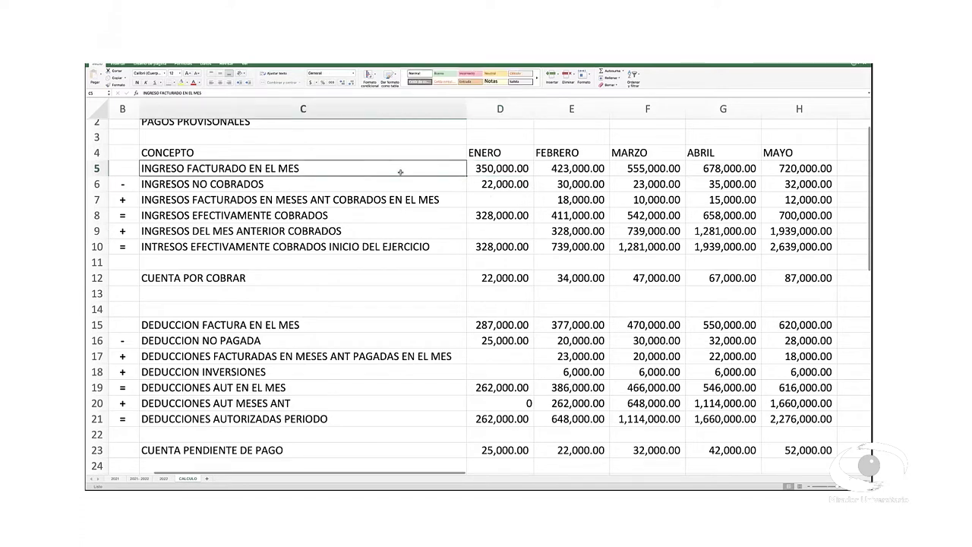
drag(264, 165, 483, 171)
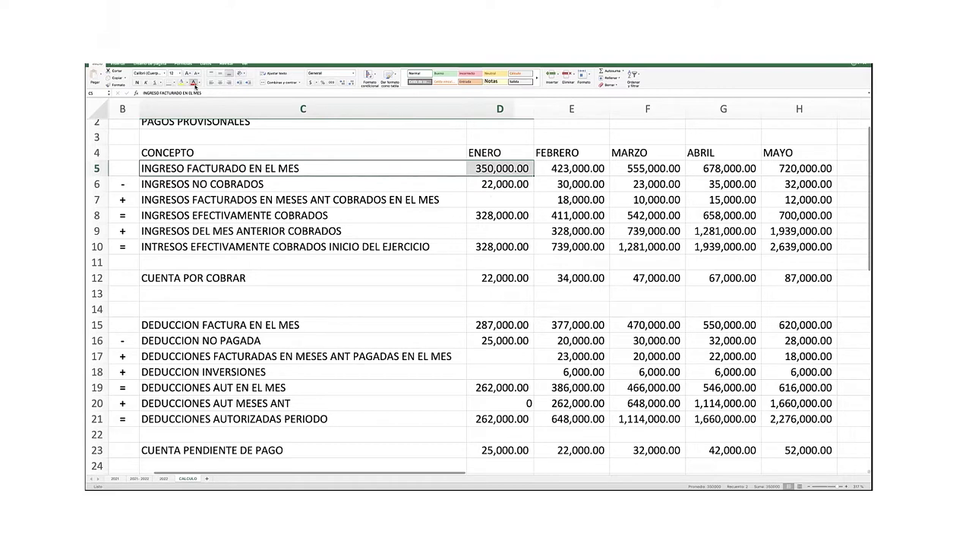
click(194, 84)
mouse_move(168, 323)
mouse_down()
mouse_move(440, 310)
mouse_move(445, 321)
mouse_move(484, 329)
mouse_up()
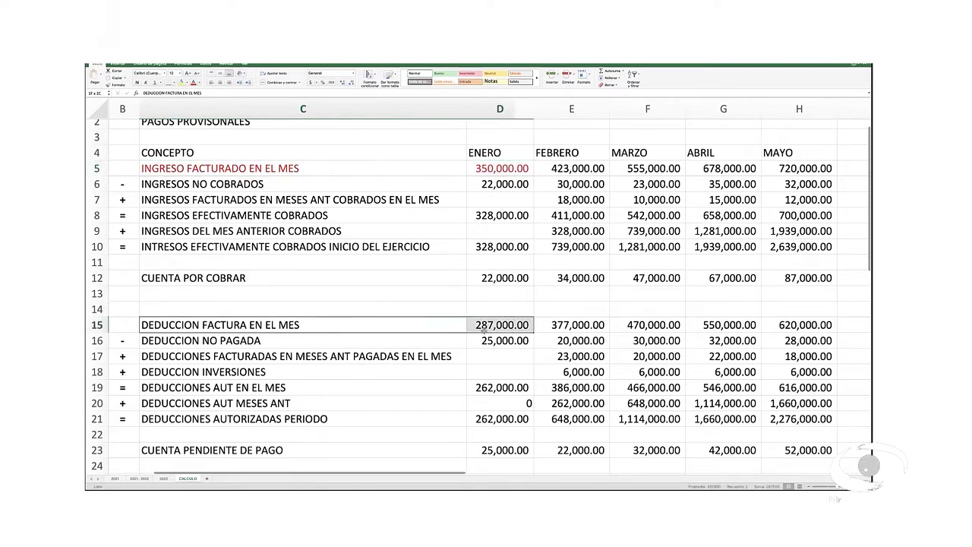
click(195, 85)
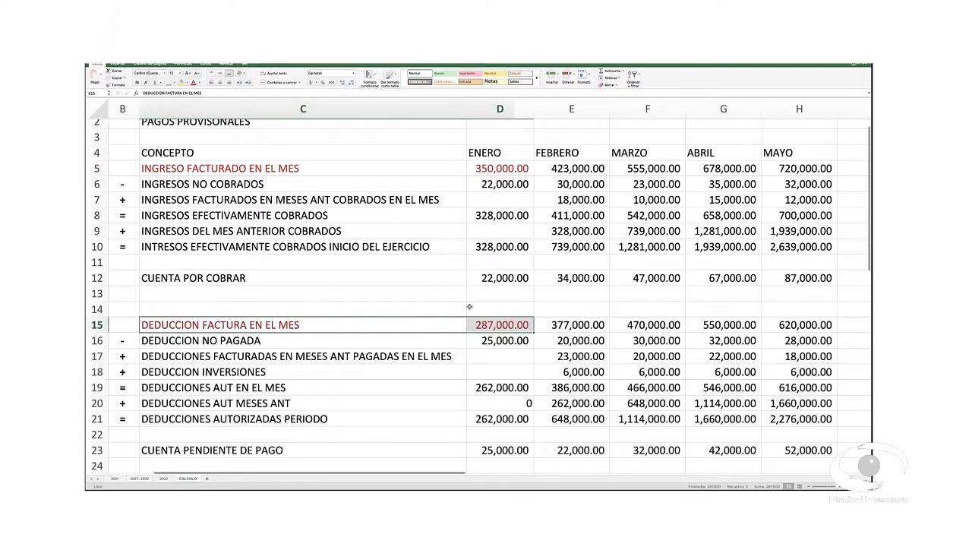
Check January's invoiced deduction and DEDUCCION NO PAGADA, and look over the rows of the deductions block.
click(505, 326)
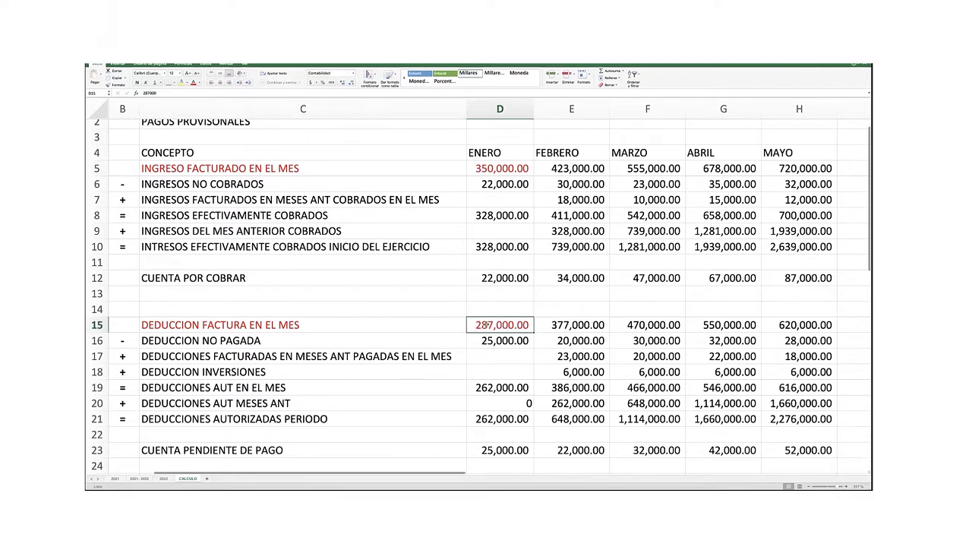
click(164, 342)
click(495, 344)
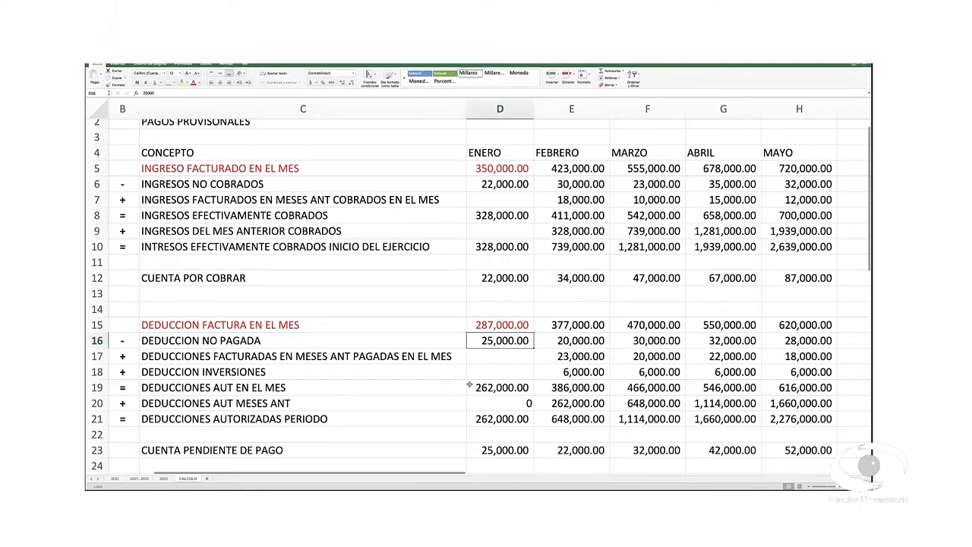
scroll(350, 380, down, 1)
scroll(350, 380, up, 2)
scroll(350, 379, up, 1)
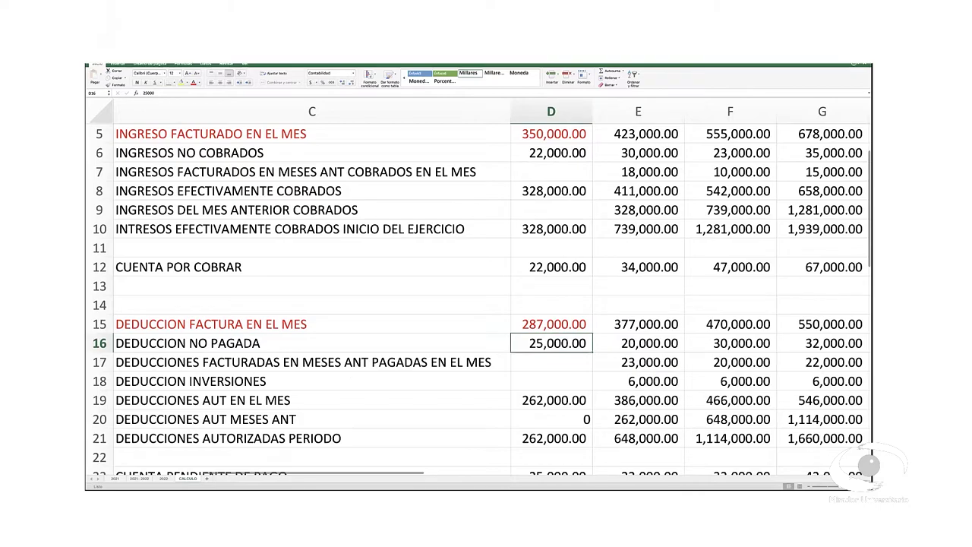
scroll(575, 390, down, 3)
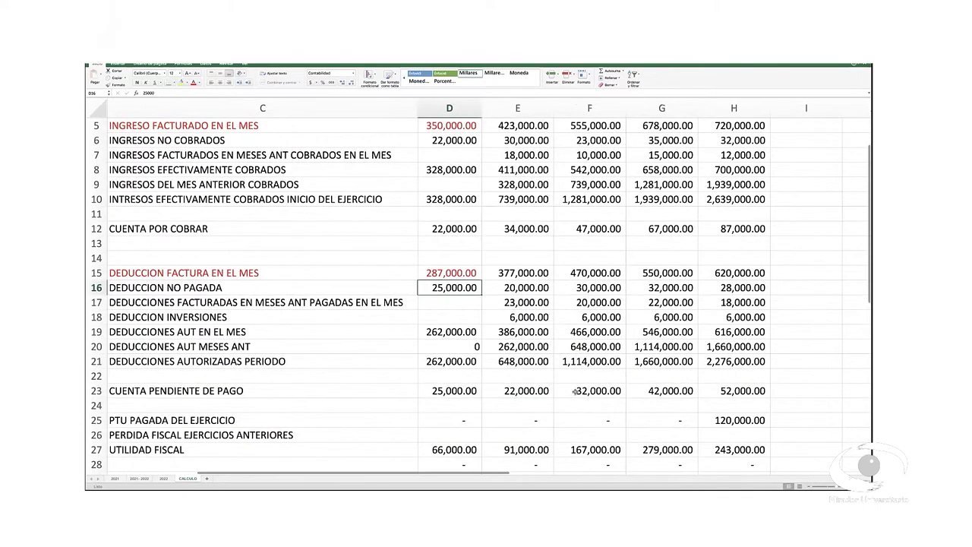
scroll(575, 390, left, 1)
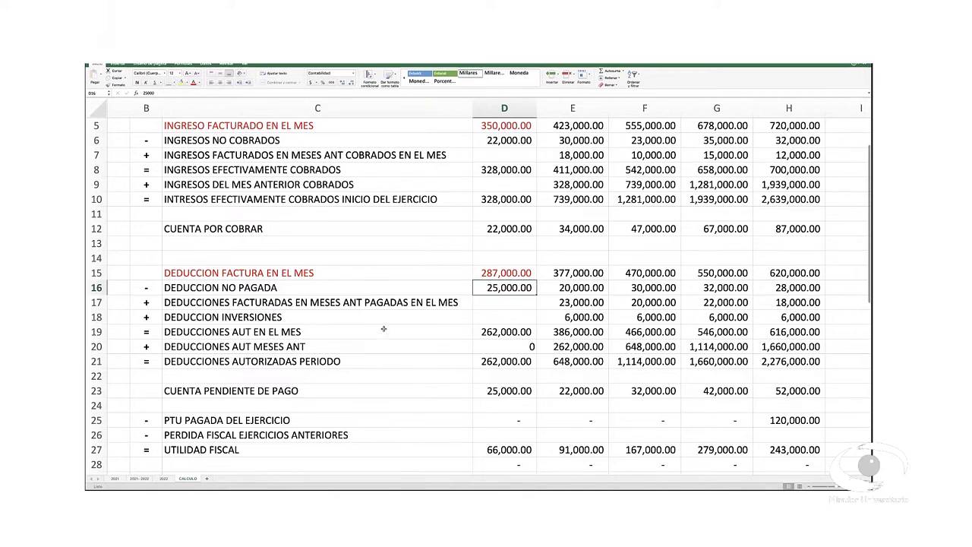
Inspect January's investment deduction, the month's, prior months' and period's authorized deductions, and CUENTA PENDIENTE DE PAGO.
click(495, 318)
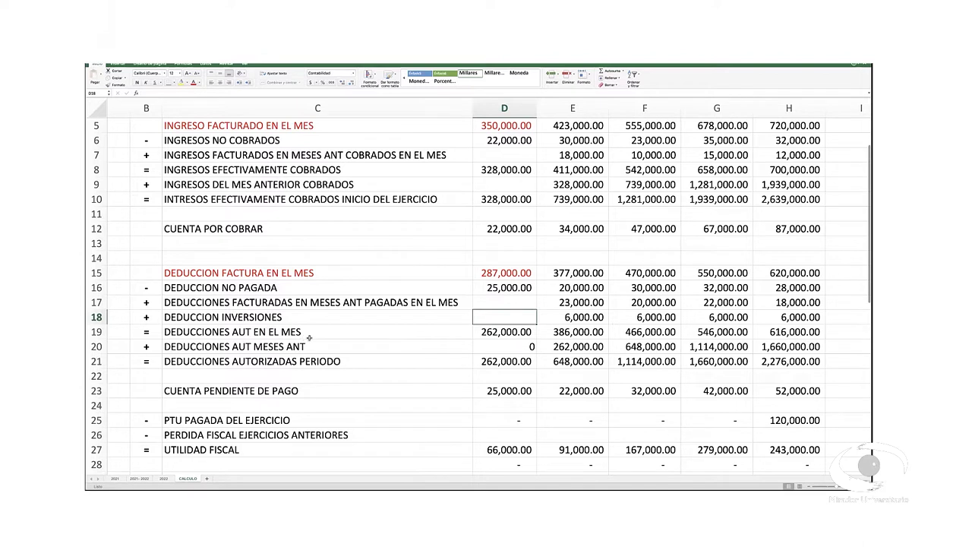
click(499, 335)
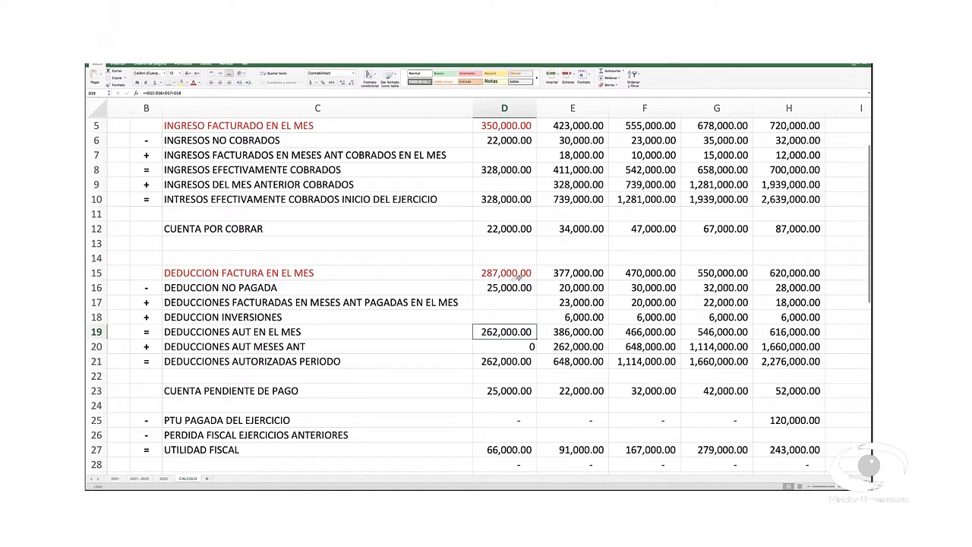
click(522, 350)
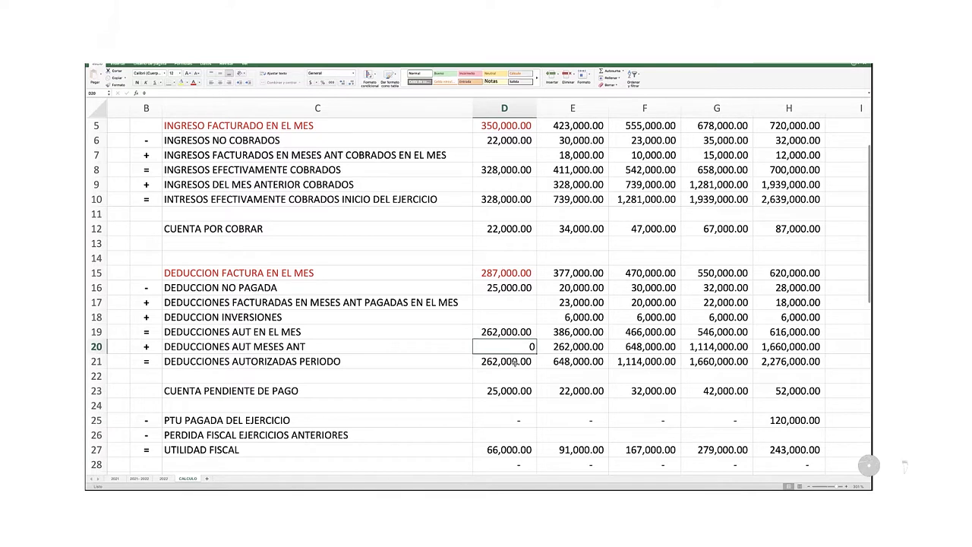
click(514, 362)
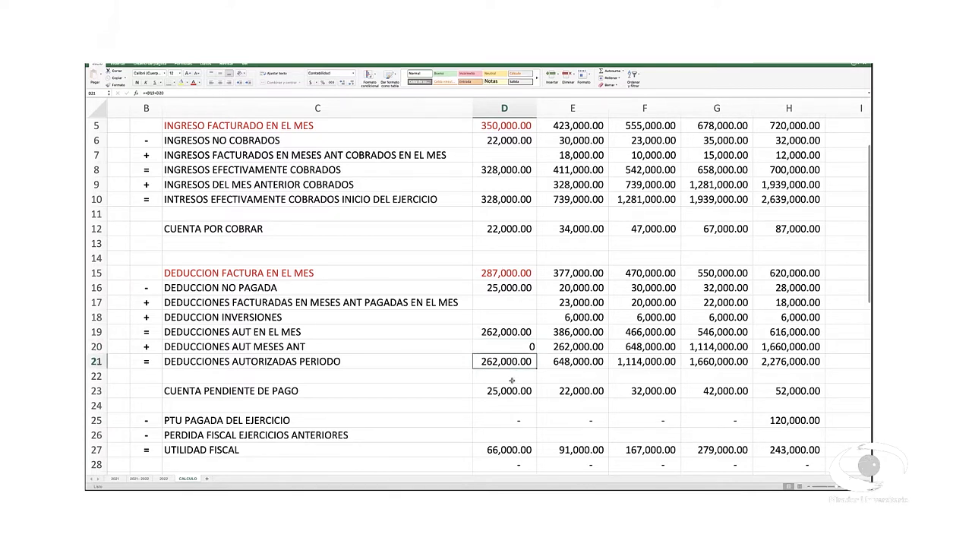
click(509, 390)
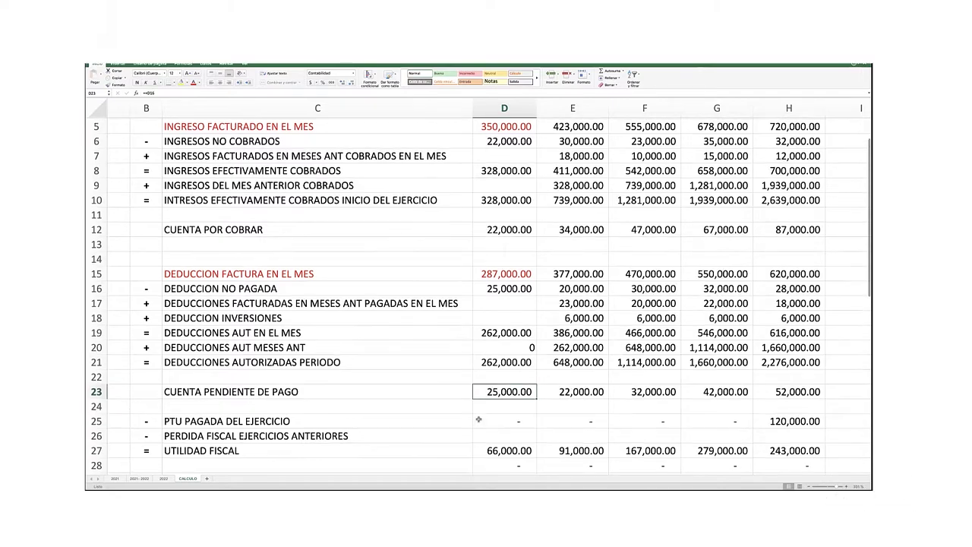
Review January's PTU, prior-year losses, UTILIDAD FISCAL and tax rate, along with the ISR DETERMINADO row.
scroll(479, 419, up, 2)
scroll(478, 419, down, 5)
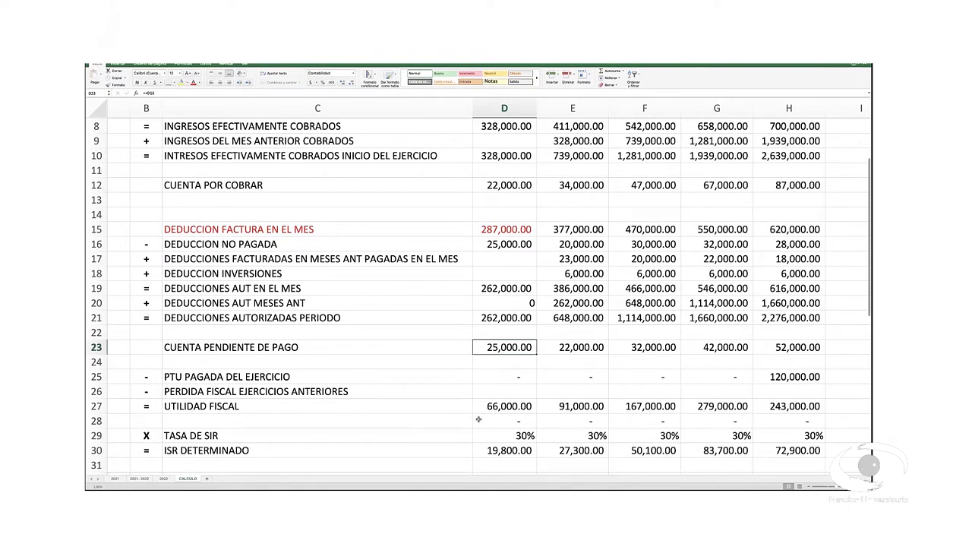
scroll(497, 382, down, 1)
click(498, 380)
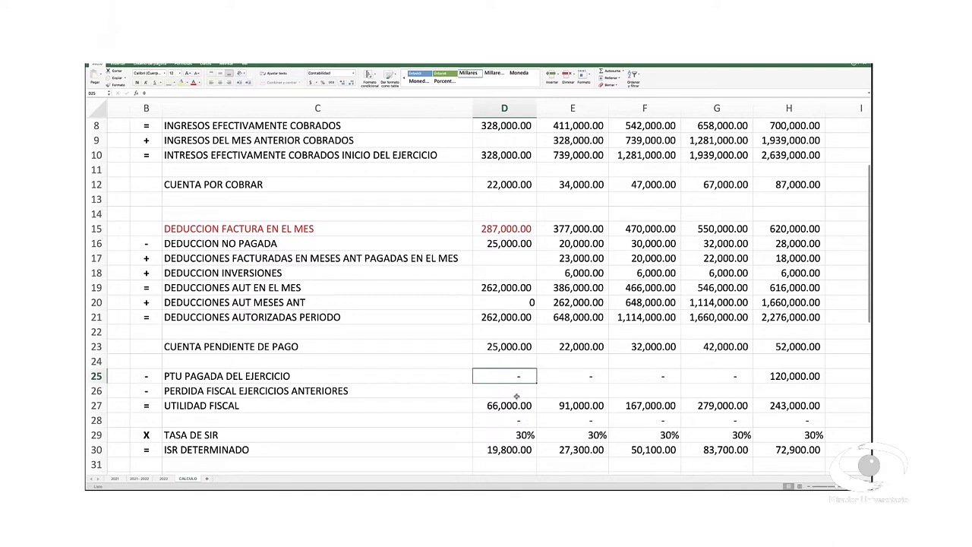
click(516, 395)
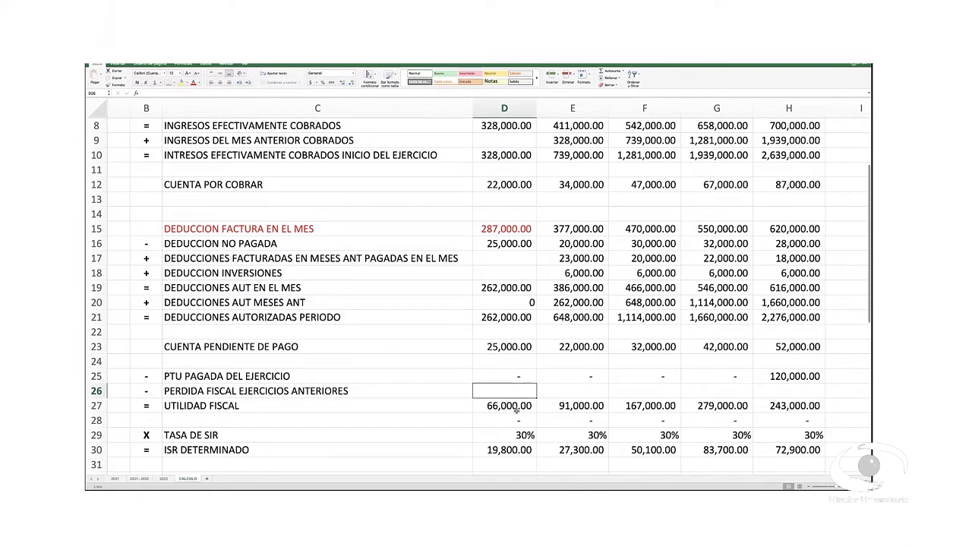
click(508, 406)
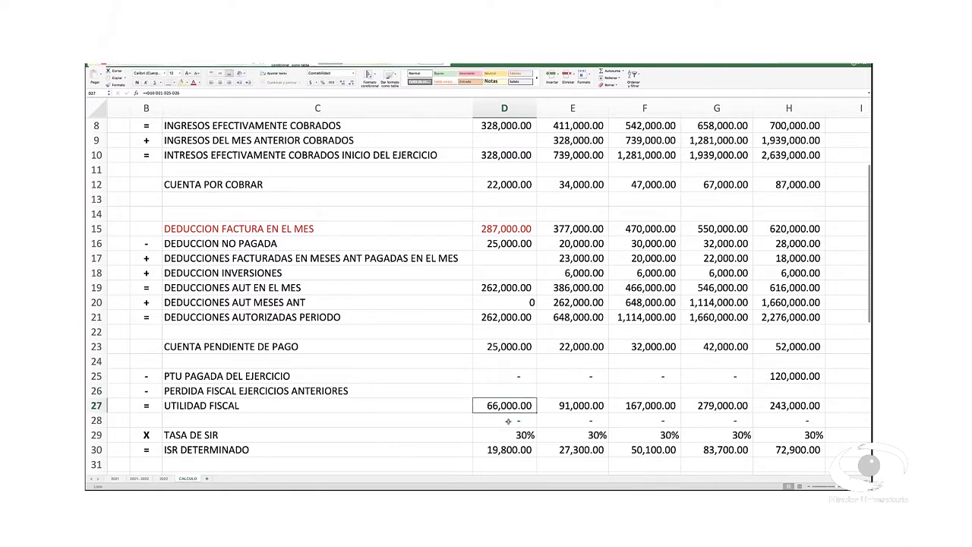
click(512, 431)
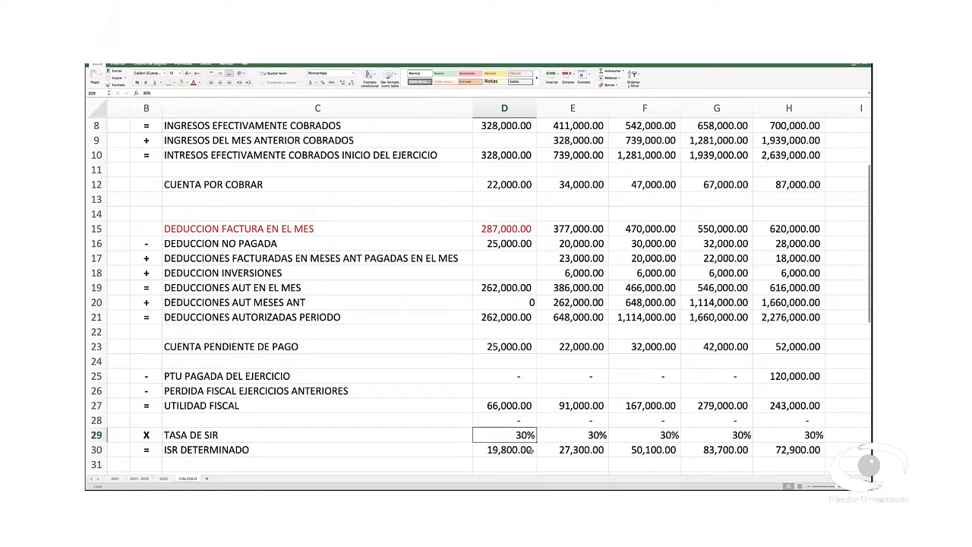
click(529, 449)
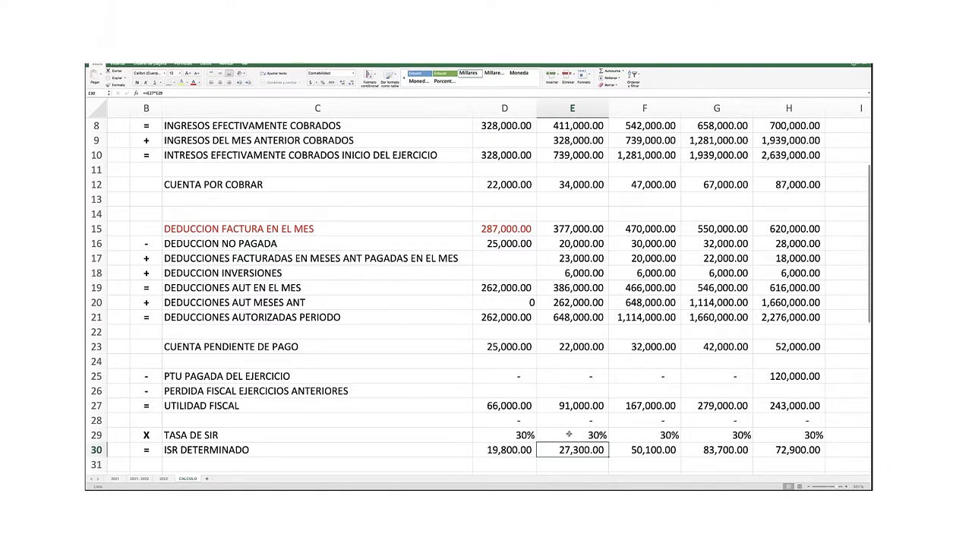
Inspect the formula for February's PAGOS PROVISIONALES ANTERIORES.
scroll(569, 434, up, 1)
scroll(568, 434, down, 3)
scroll(455, 425, up, 1)
click(573, 401)
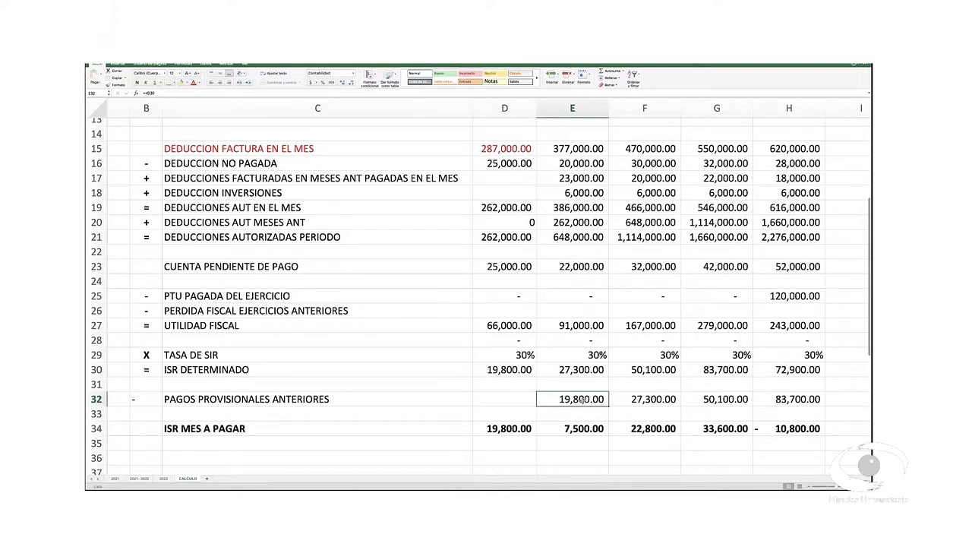
double_click(582, 400)
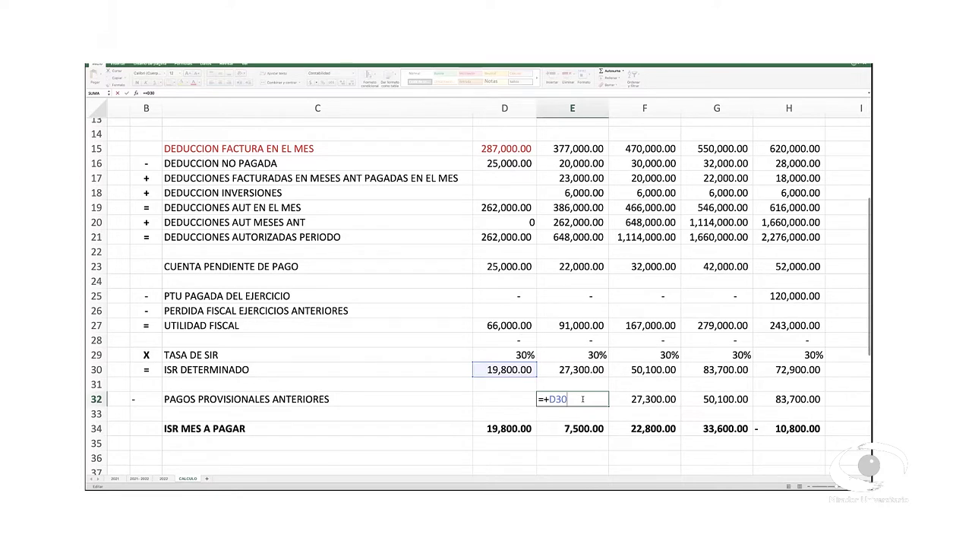
click(580, 412)
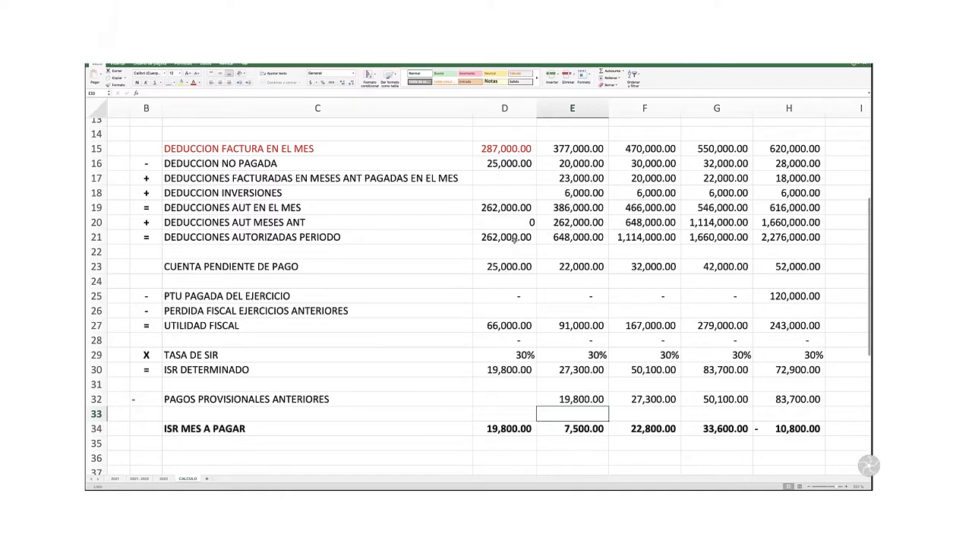
Check February's invoiced income and the formula behind its CUENTA POR COBRAR in the income block.
scroll(514, 239, down, 1)
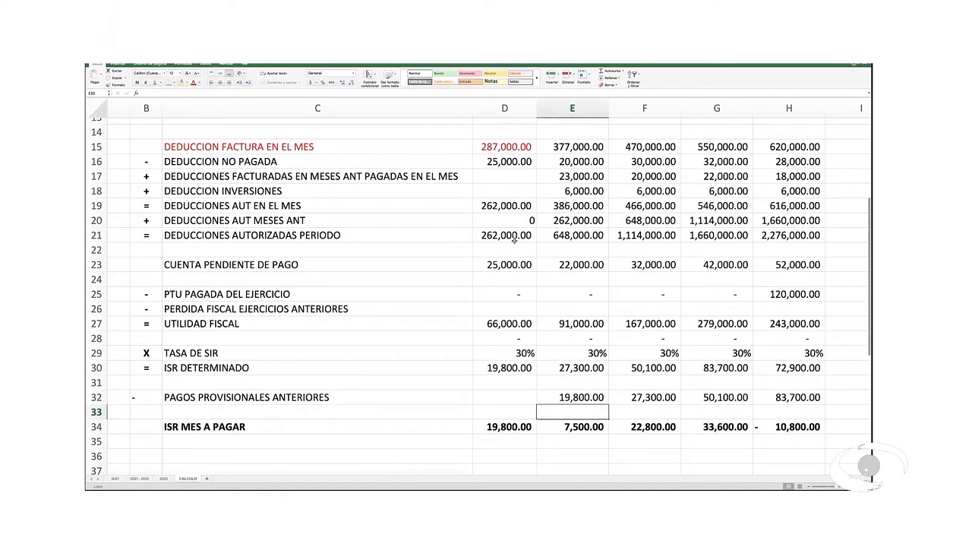
scroll(514, 239, up, 5)
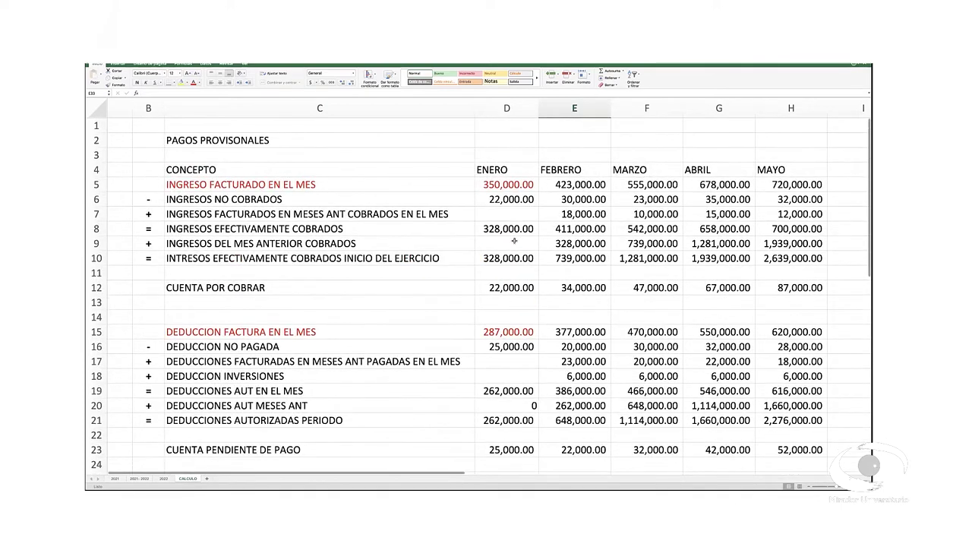
click(568, 188)
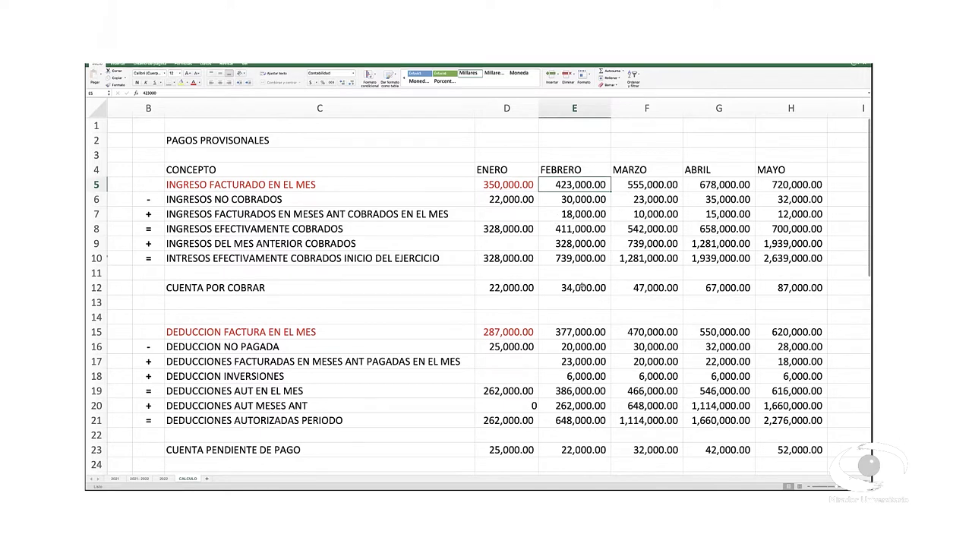
ctrl+scroll(581, 286, up, 2)
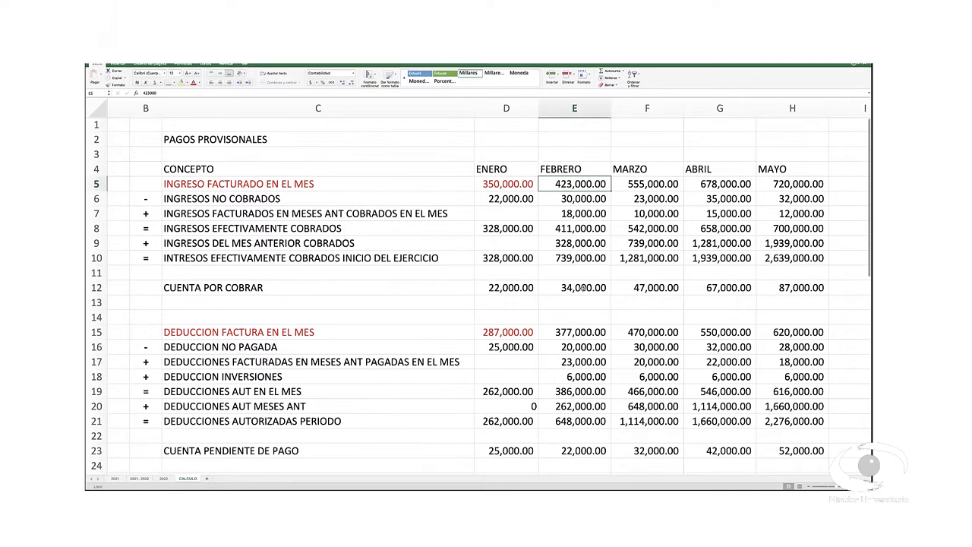
scroll(583, 287, left, 2)
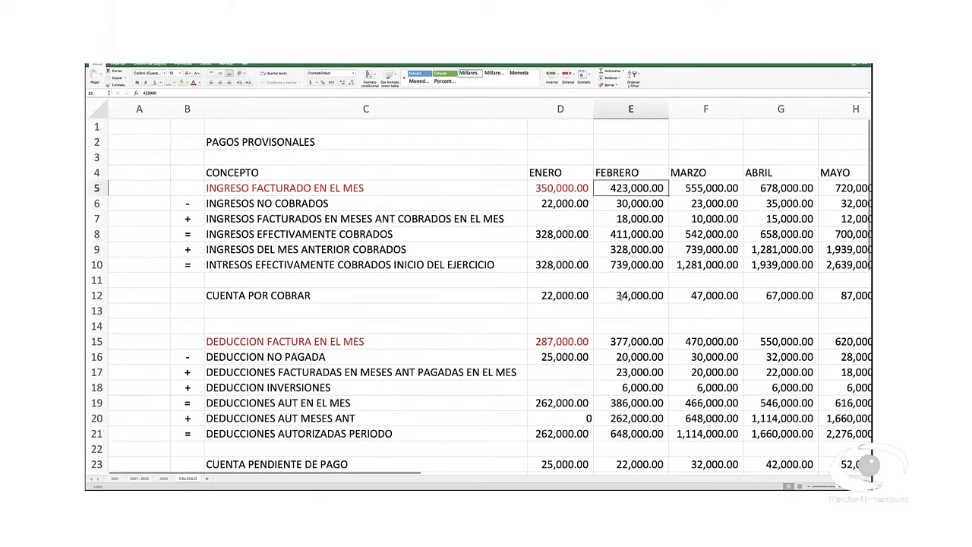
double_click(618, 297)
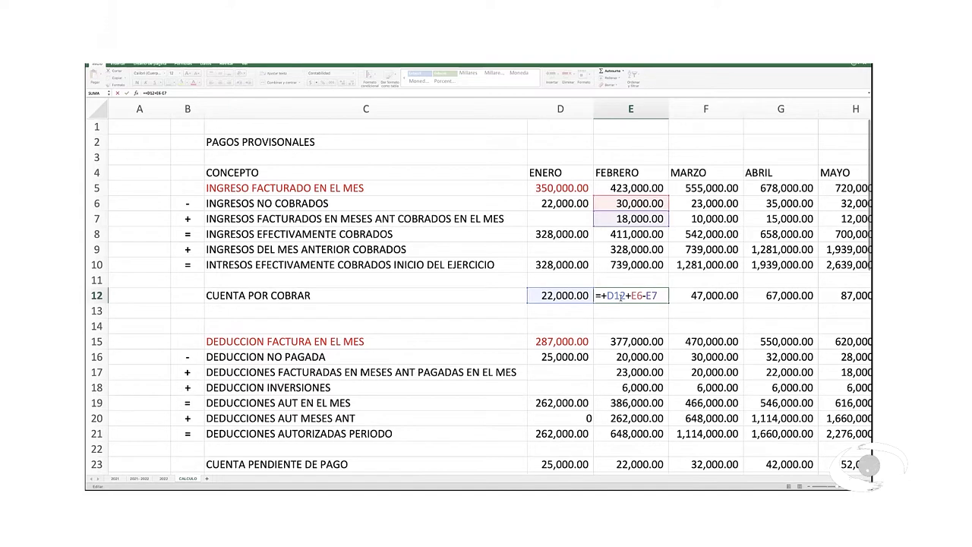
click(629, 309)
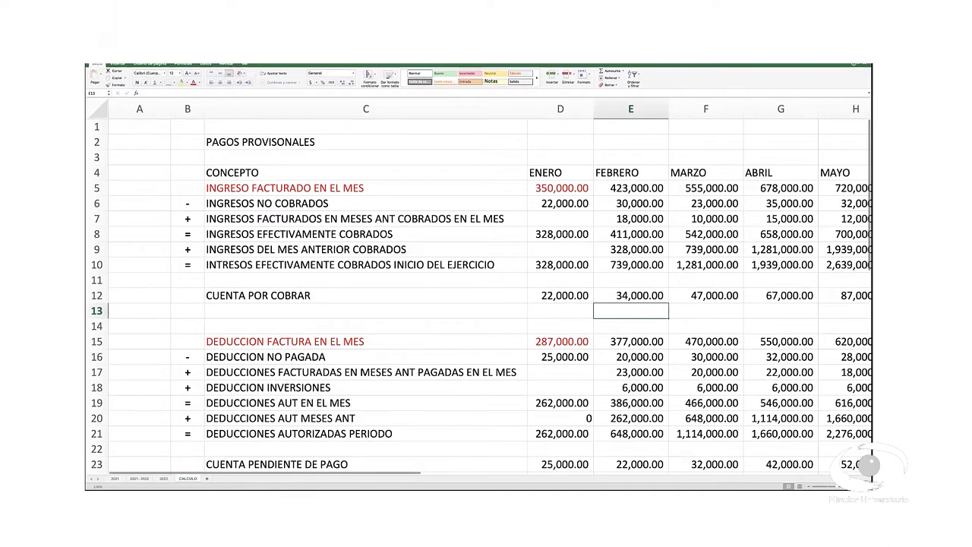
Check February's DEDUCCION INVERSIONES and inspect the formula behind its DEDUCCIONES AUT EN EL MES.
scroll(479, 288, down, 3)
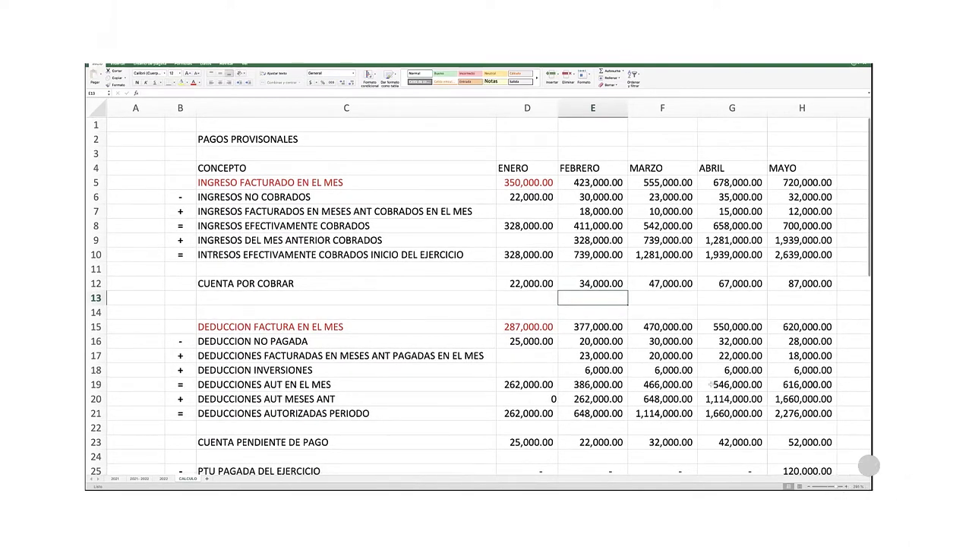
click(602, 373)
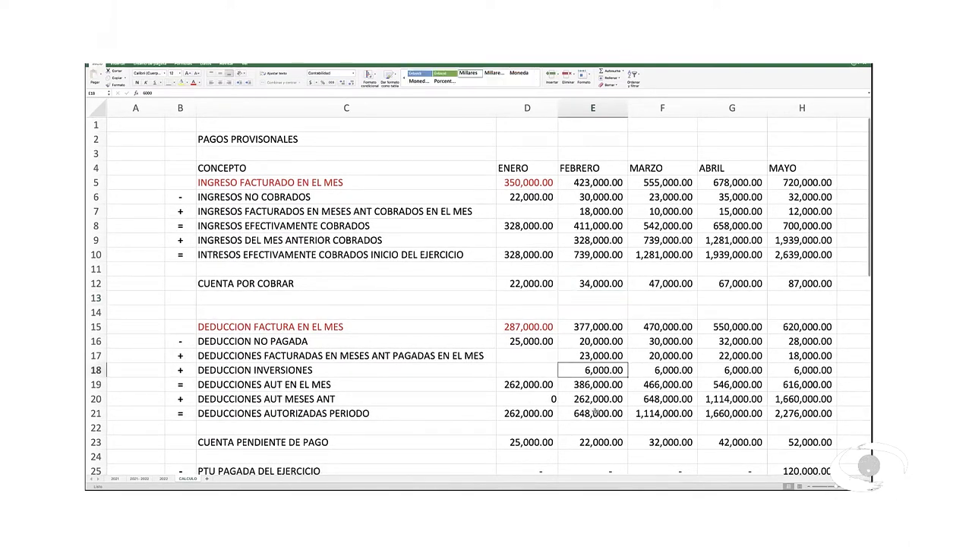
click(592, 384)
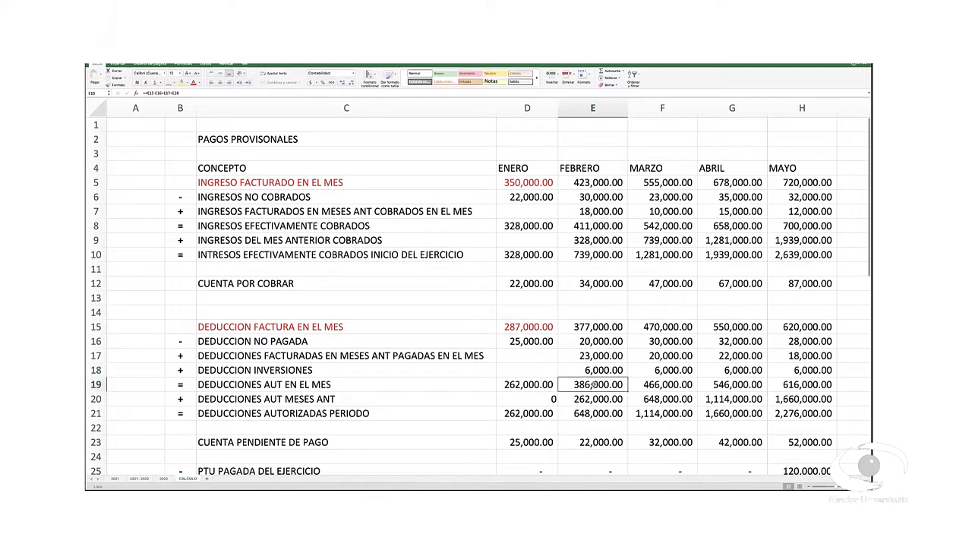
double_click(593, 384)
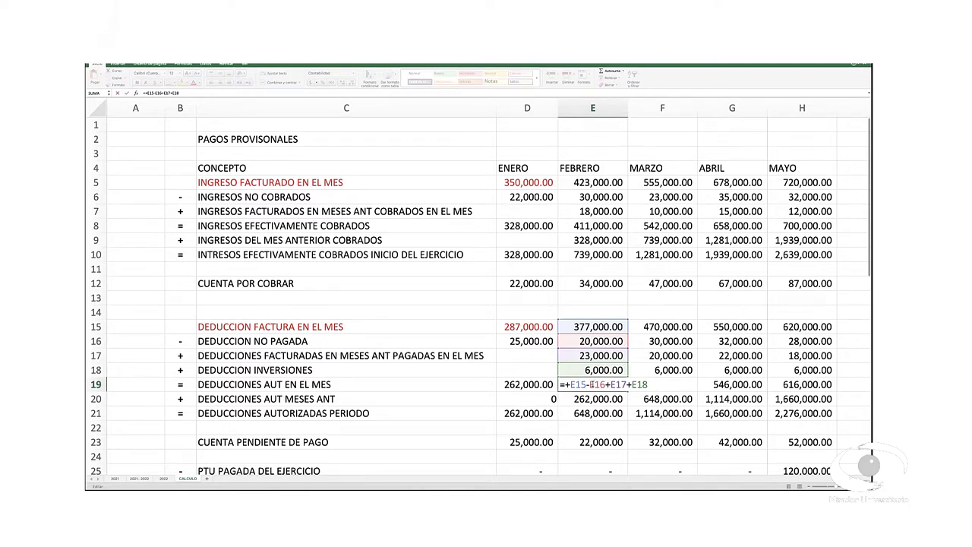
key(Escape)
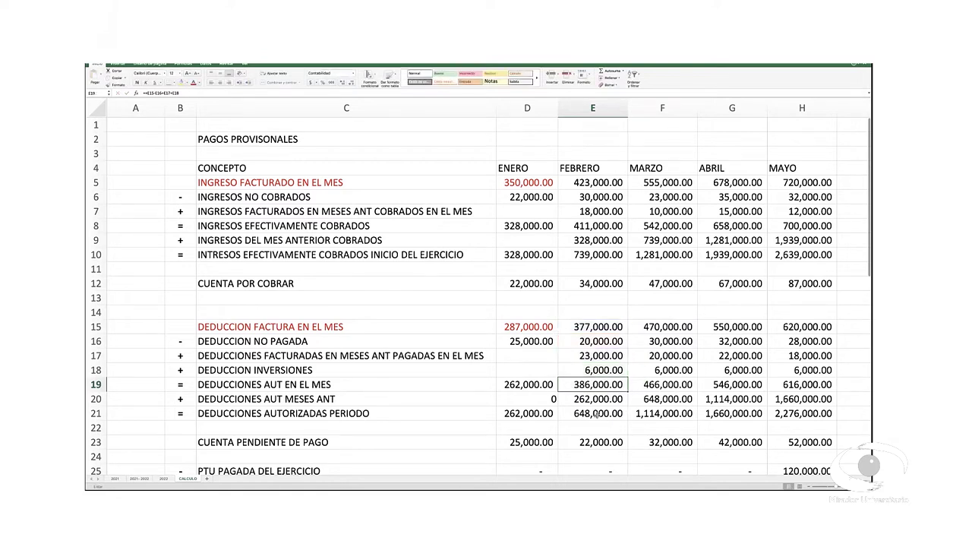
Inspect the formula for February's DEDUCCIONES AUTORIZADAS PERIODO.
click(598, 414)
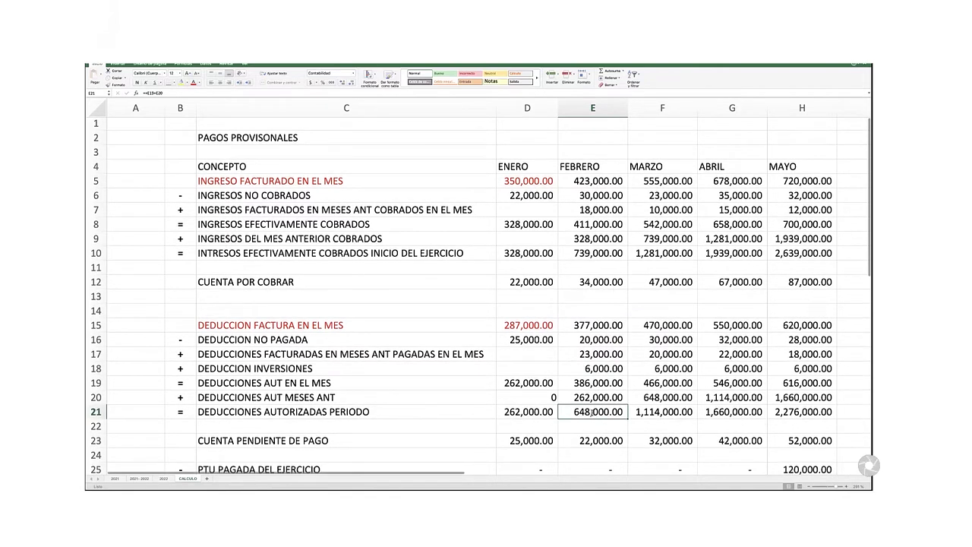
double_click(597, 413)
key(Escape)
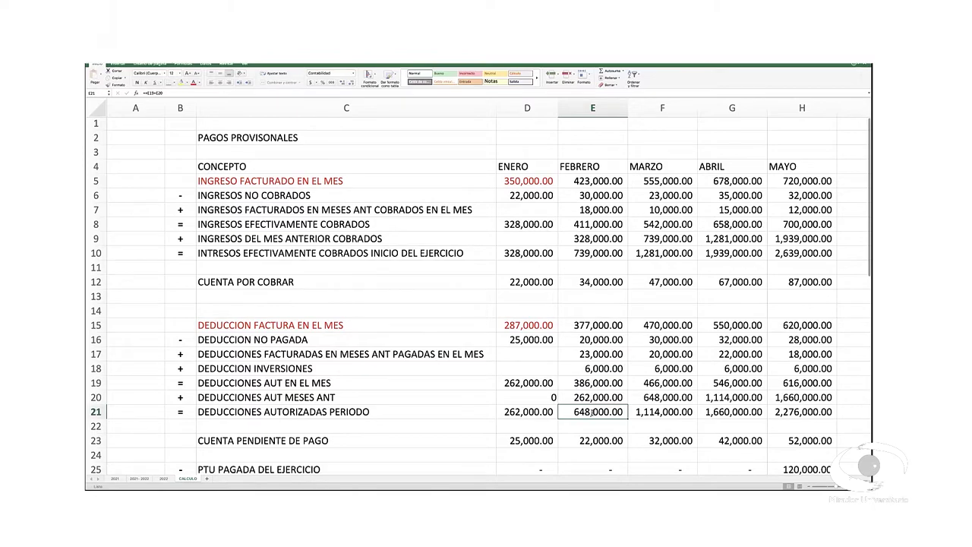
Compare the monthly collected income and authorized deductions with the UTILIDAD FISCAL, TASA and ISR DETERMINADO rows.
scroll(592, 412, down, 5)
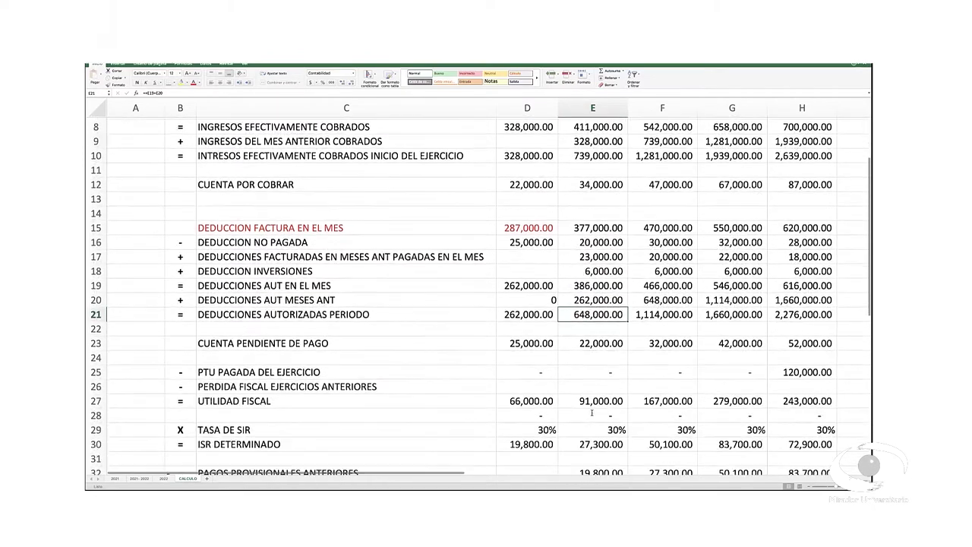
scroll(591, 412, up, 5)
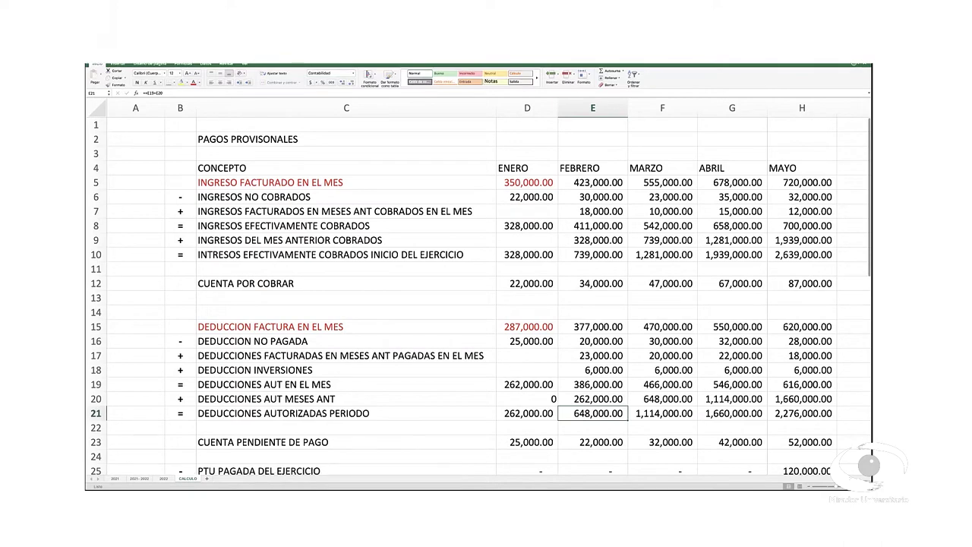
scroll(480, 296, down, 2)
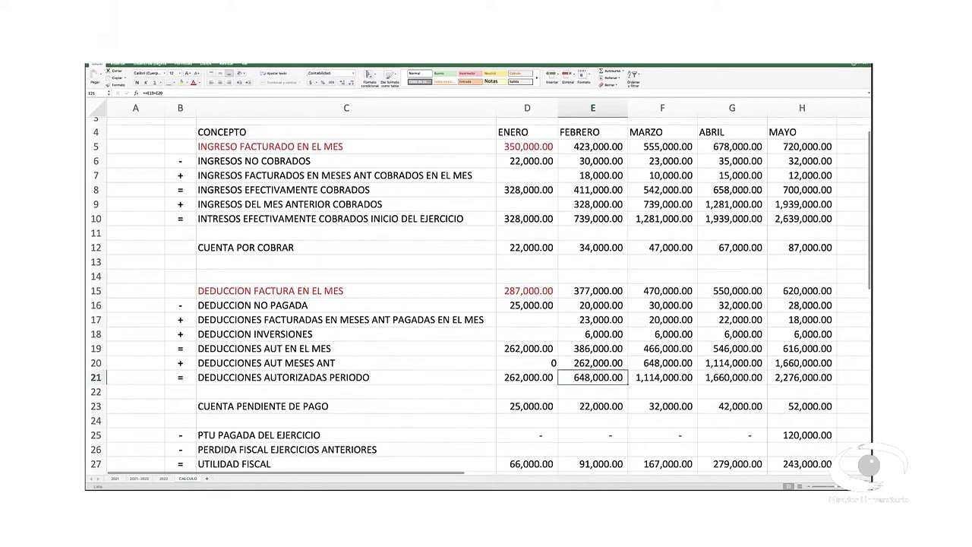
scroll(480, 296, down, 1)
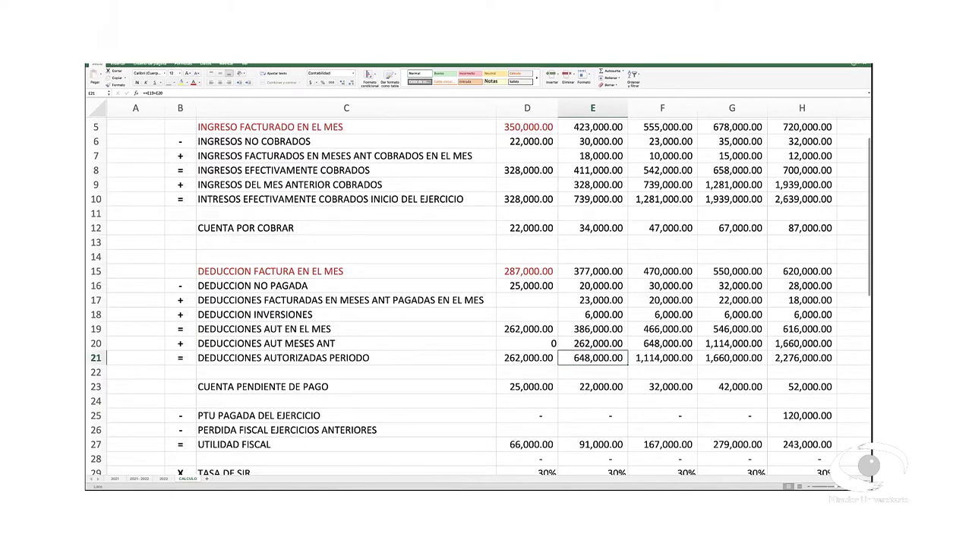
scroll(480, 296, down, 3)
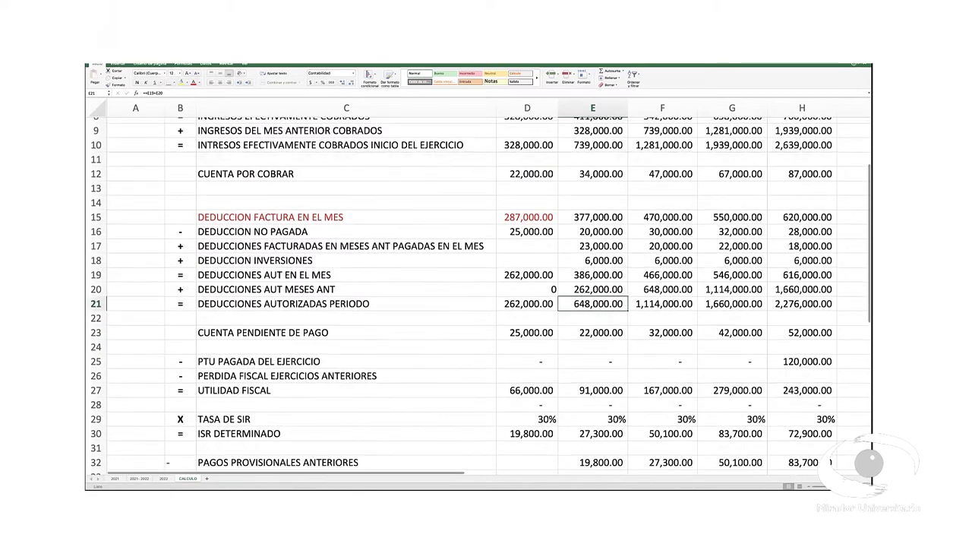
scroll(480, 296, up, 5)
scroll(868, 470, down, 3)
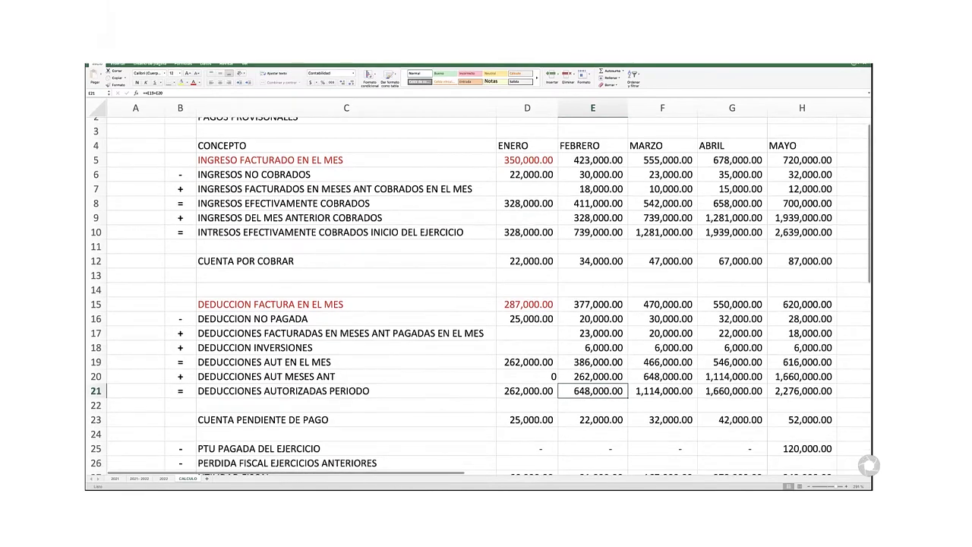
scroll(868, 465, down, 1)
scroll(868, 464, down, 2)
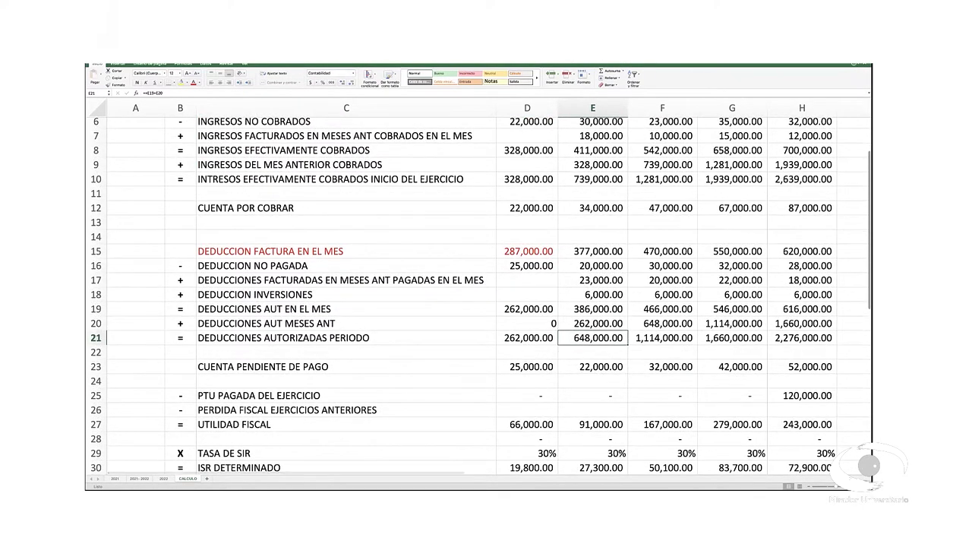
Check May's PTU PAGADA DEL EJERCICIO and follow the calculation down to the ISR MES A PAGAR row.
click(802, 395)
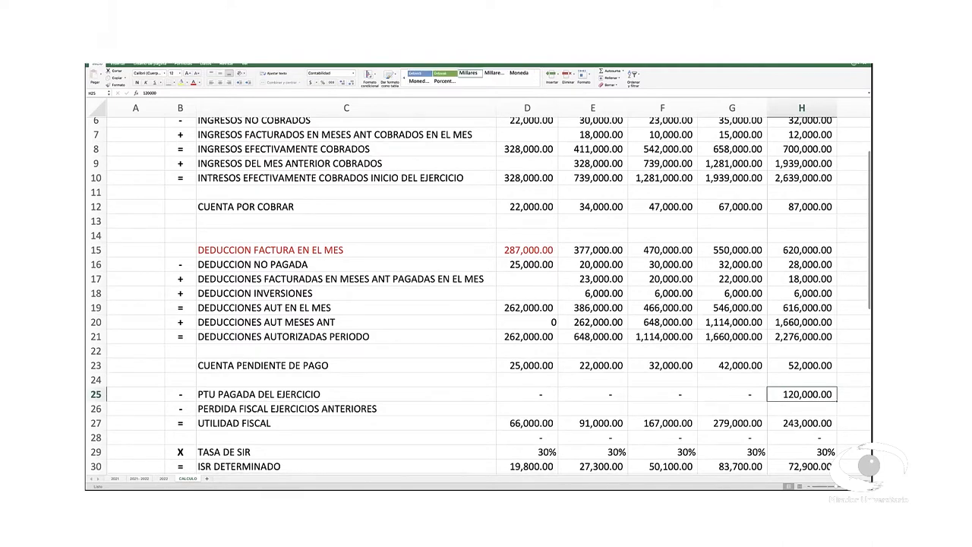
scroll(868, 465, down, 6)
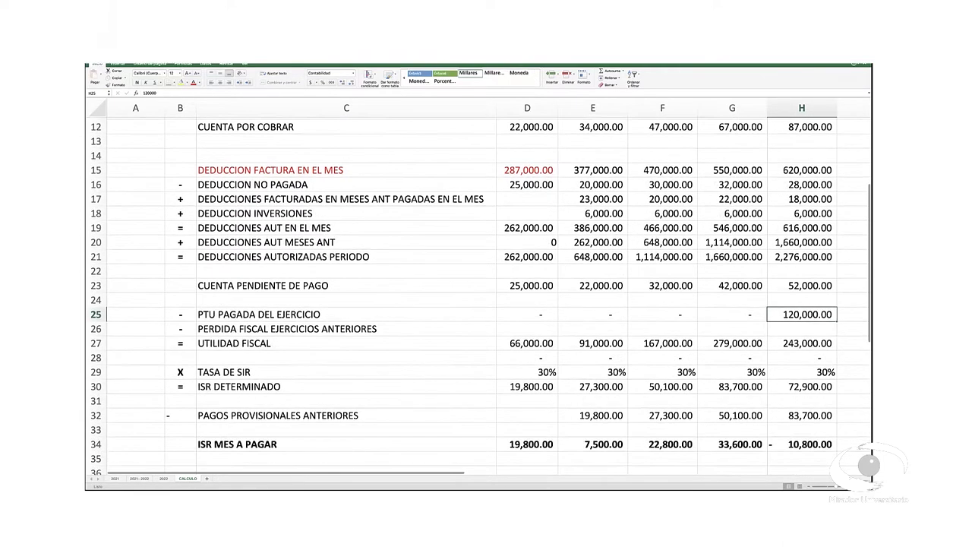
scroll(478, 296, down, 2)
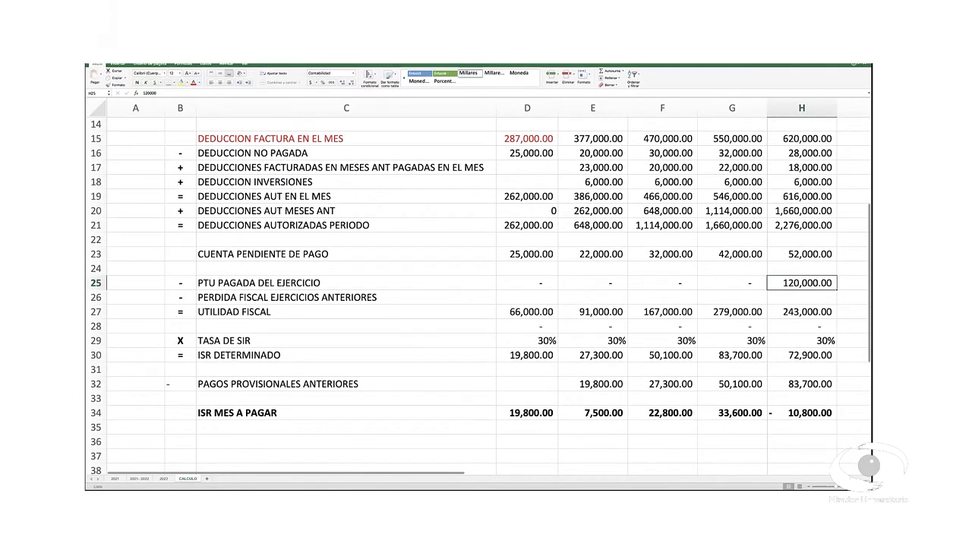
scroll(478, 296, up, 5)
scroll(478, 296, up, 3)
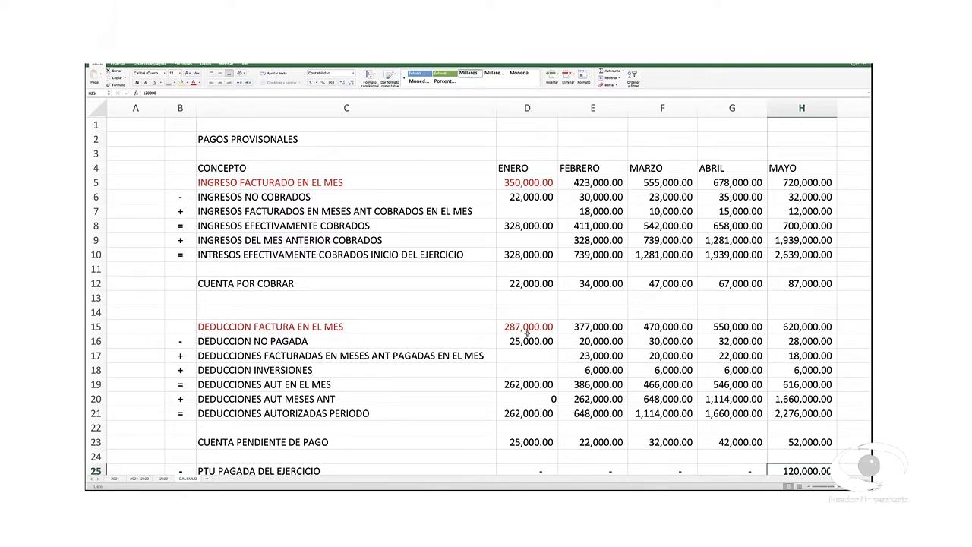
scroll(526, 332, down, 3)
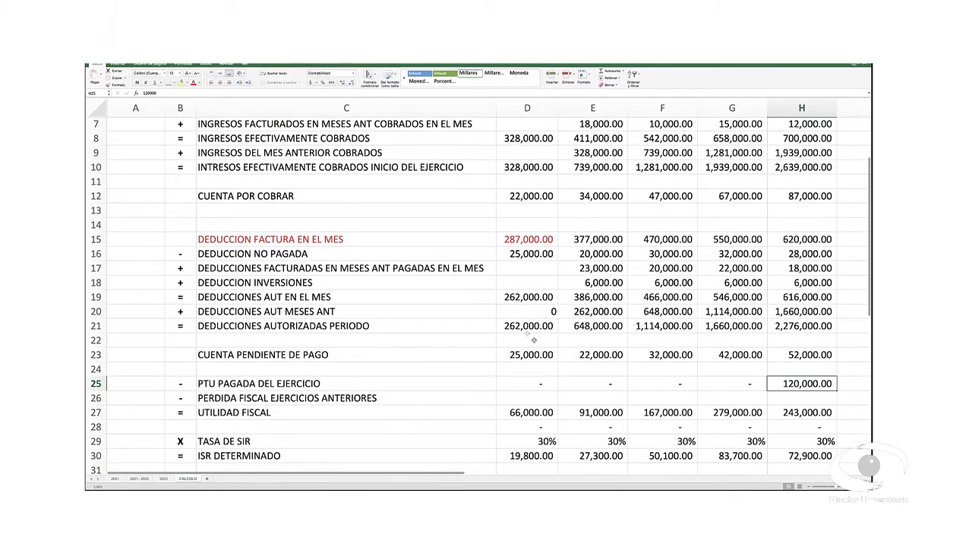
scroll(542, 384, up, 1)
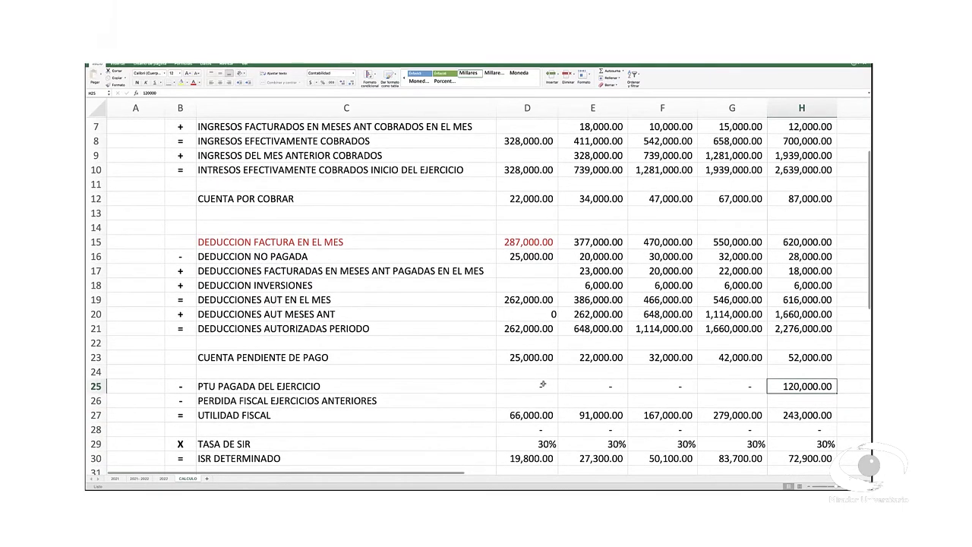